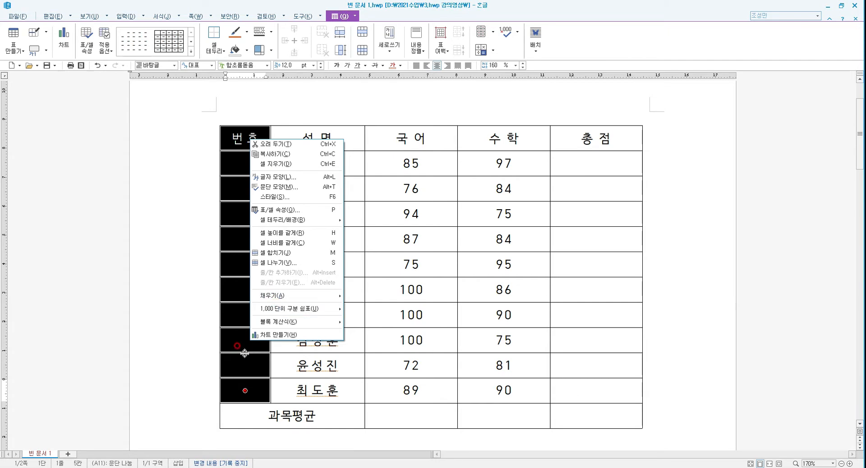
Auto-fill the 번호 header text down the entire number column
left_click_drag(238, 143, 249, 389)
key("a")
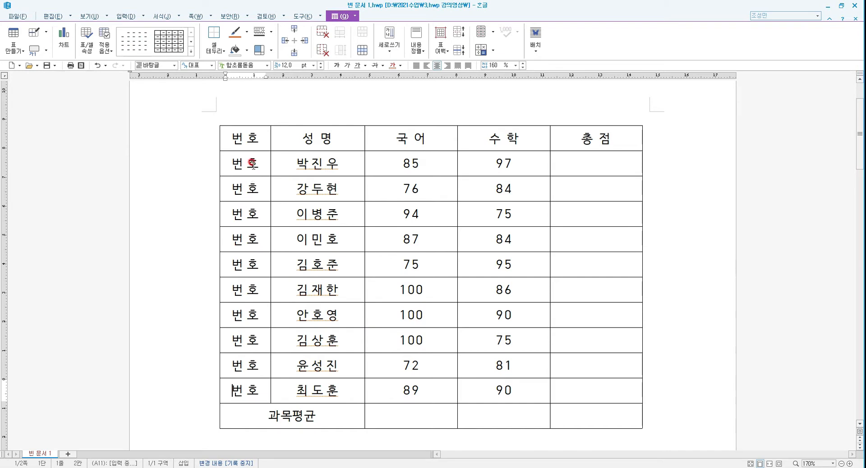
Clear the number column cells below the header
left_click_drag(249, 164, 254, 387)
key("Delete")
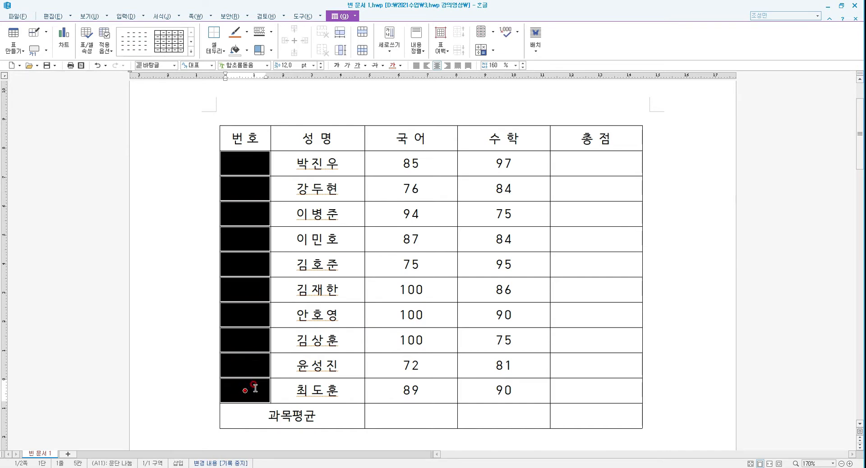
Enter 1 in the first number cell and auto-fill it down the column
left_click(256, 173)
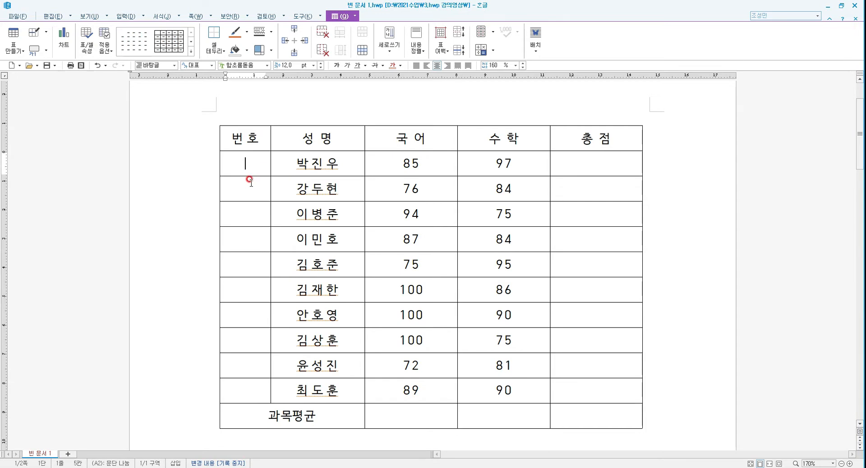
left_click_drag(248, 161, 242, 386)
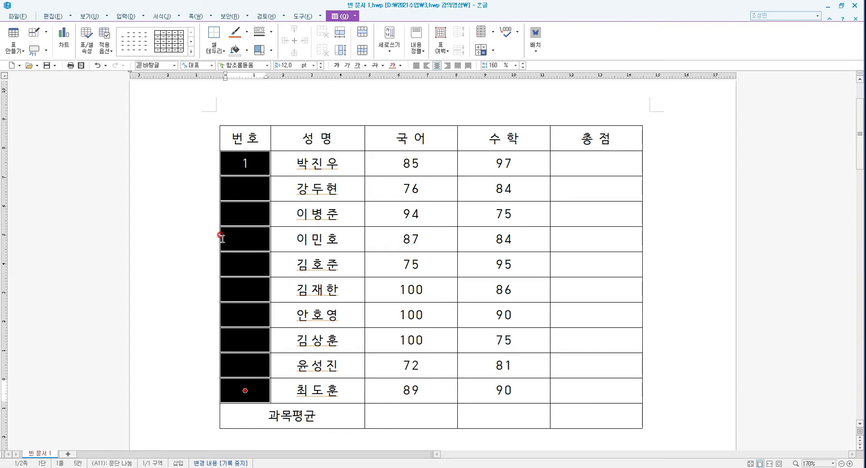
key("a")
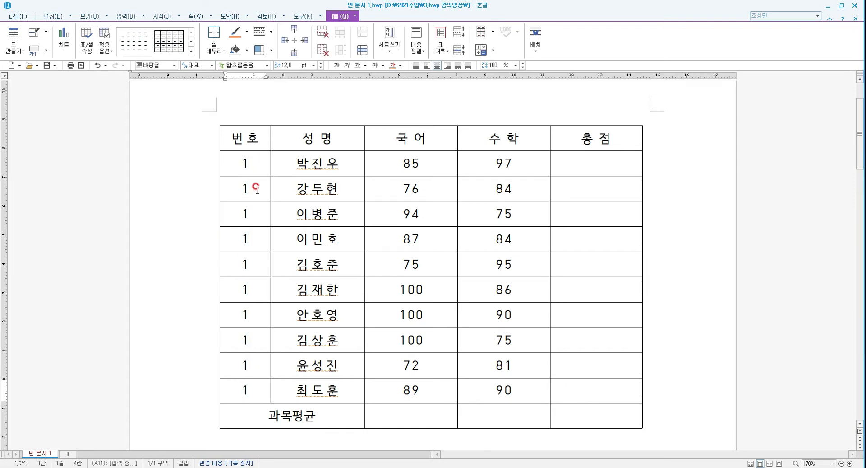
Clear the number cells below the first row
left_click_drag(257, 188, 245, 390)
key("Delete")
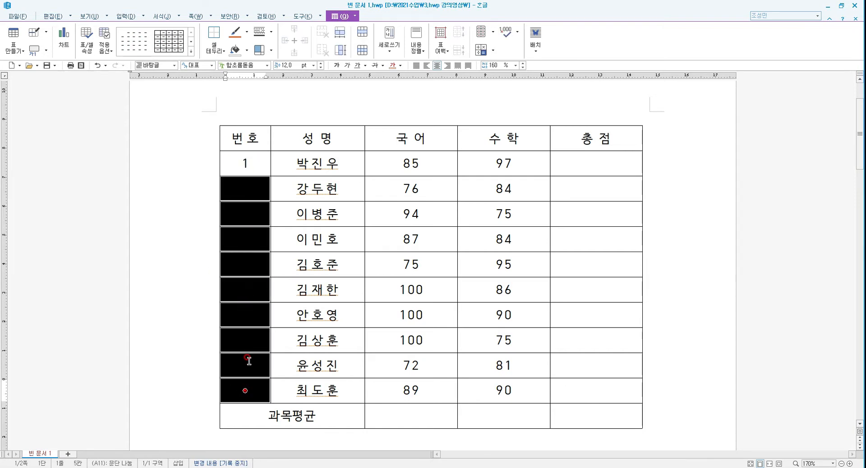
key("Escape")
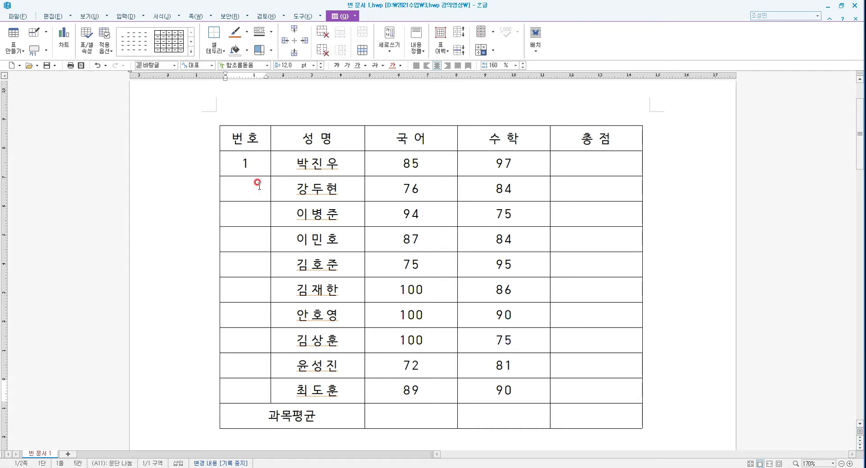
Enter 2 in the second number cell
left_click(258, 189)
left_click(258, 188)
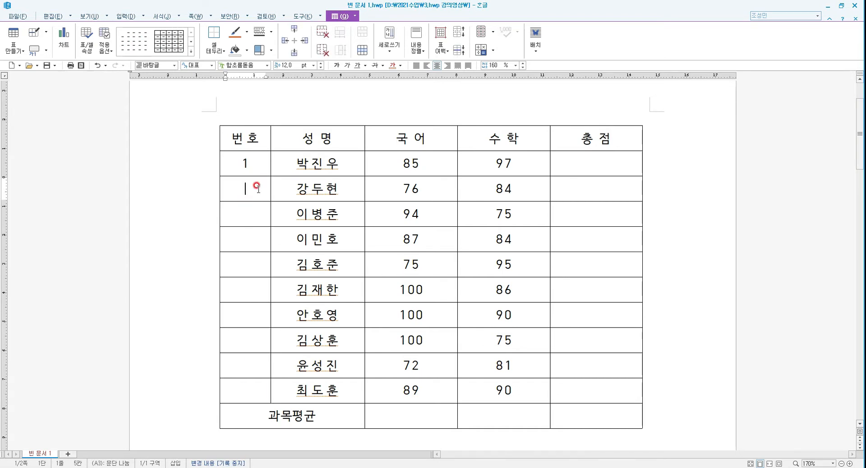
type("2")
Auto-fill the number column from the first to the last student row as a sequence
left_click_drag(245, 163, 246, 391)
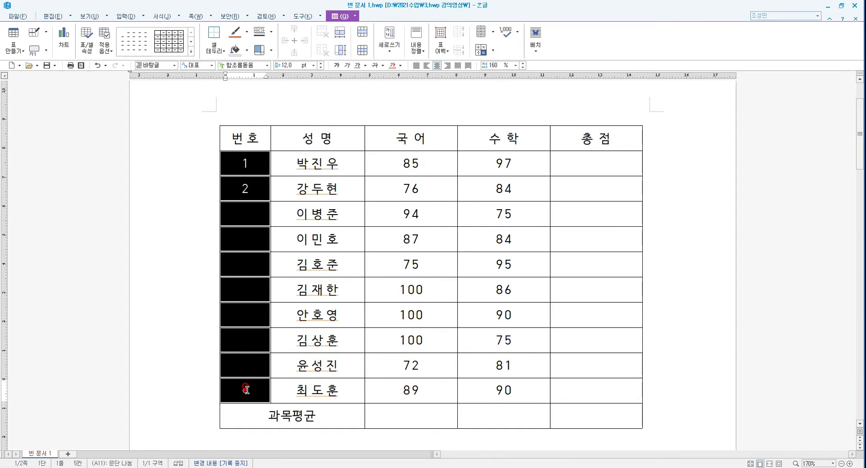
key("a")
key("Escape")
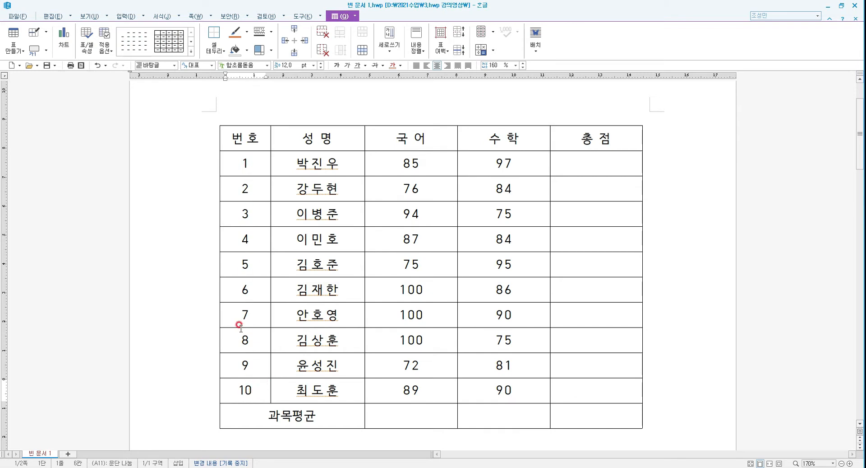
Delete all the numbers from the number column
left_click_drag(255, 157, 245, 390)
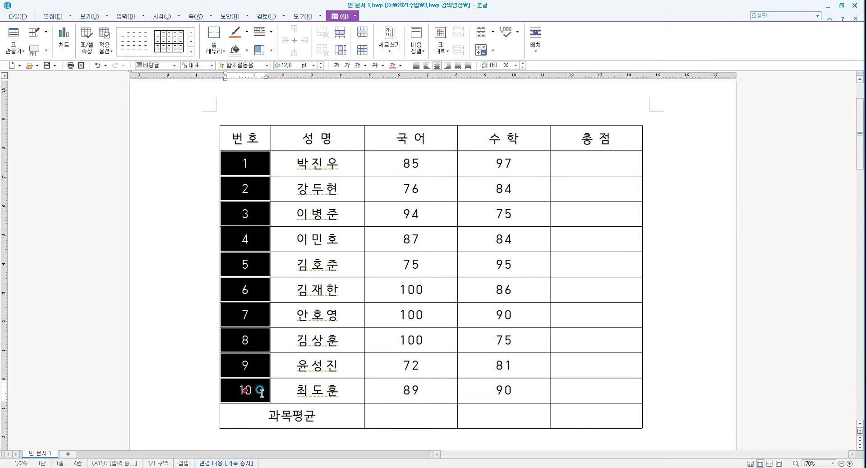
key("Delete")
left_click(366, 108)
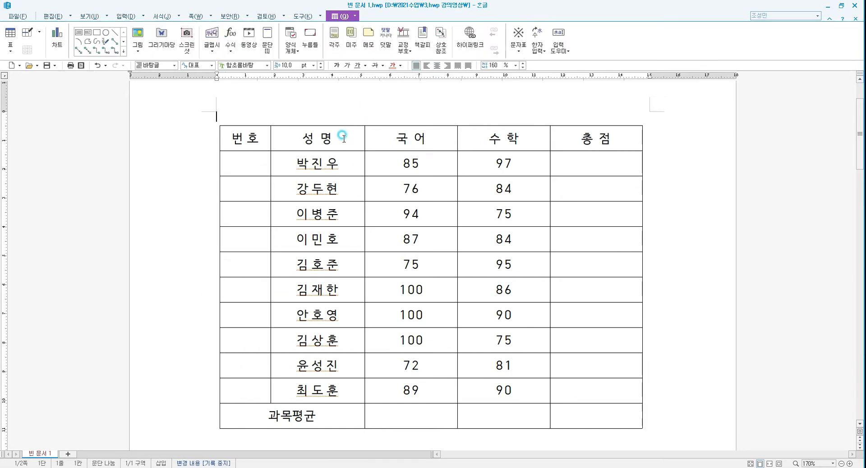
Enter 월 and 화 in the first two number cells
left_click(245, 162)
type("월")
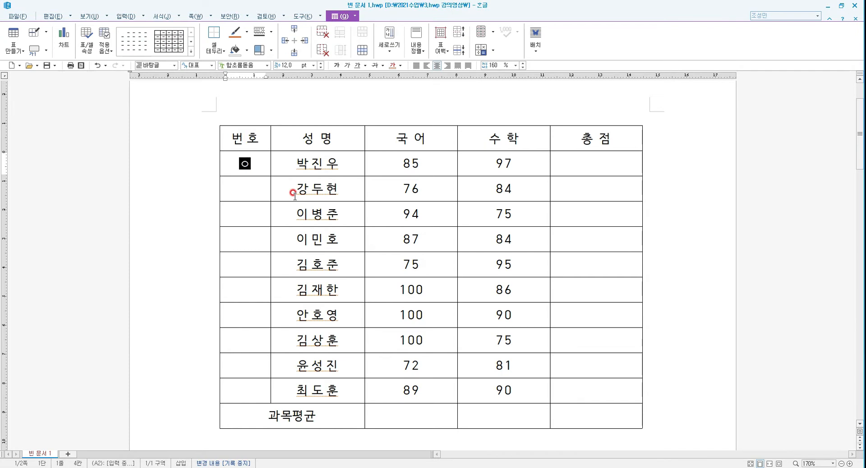
key("Down")
type("ㅎㅘ")
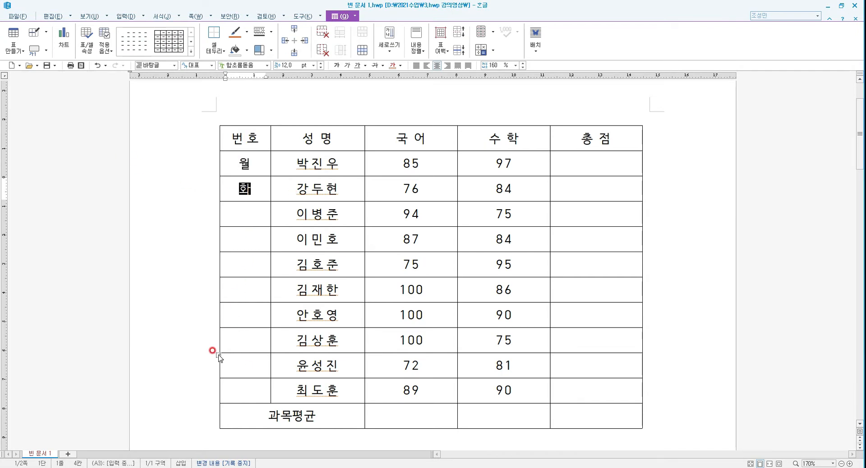
Auto-fill the number column with the weekday pattern
left_click_drag(244, 161, 245, 390)
key("a")
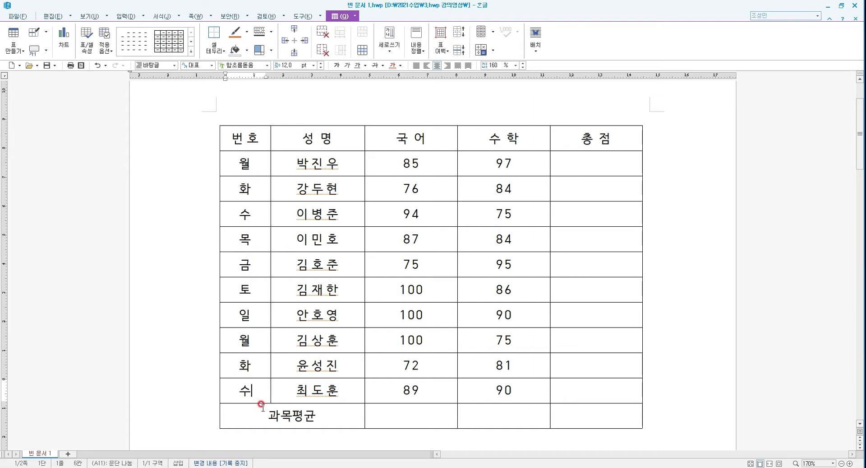
Clear the weekday entries from the number column
left_click_drag(248, 388, 259, 171)
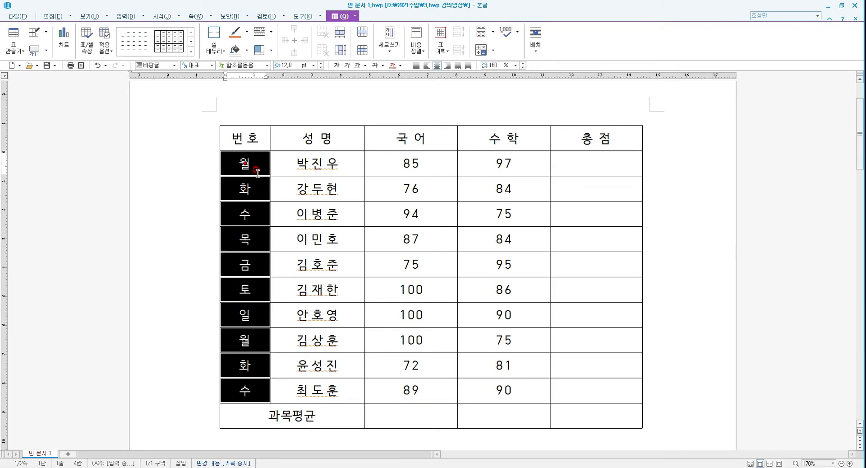
key("Delete")
key("Escape")
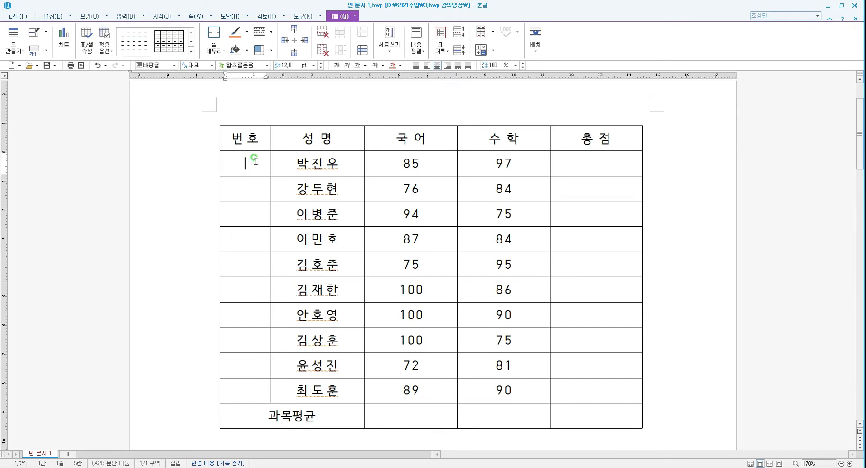
Fill the column from the first cell using the 월,화,수,목,금,토,일 auto-fill list entry
right_click(255, 161)
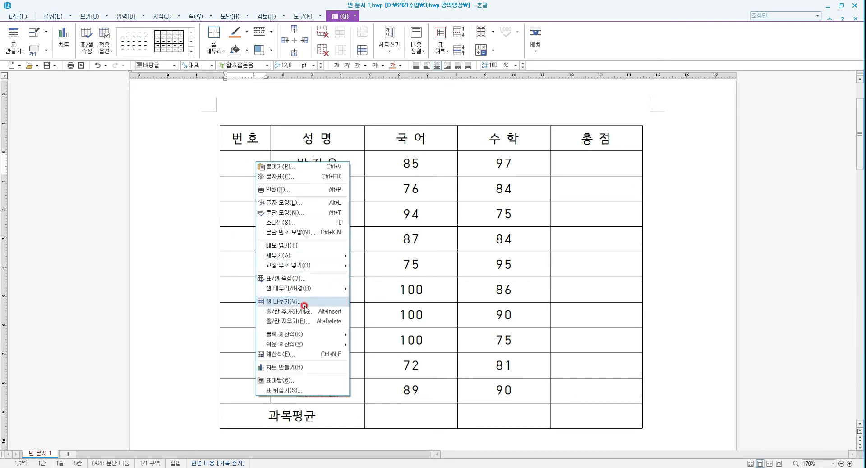
mouse_move(316, 255)
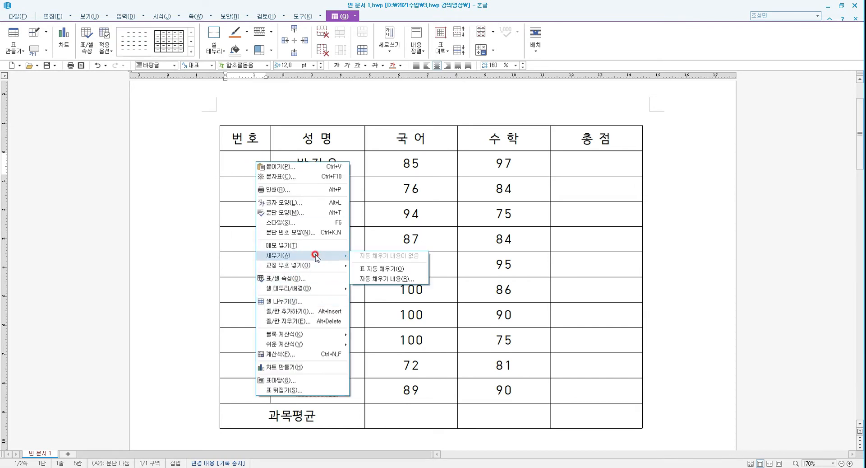
left_click(385, 280)
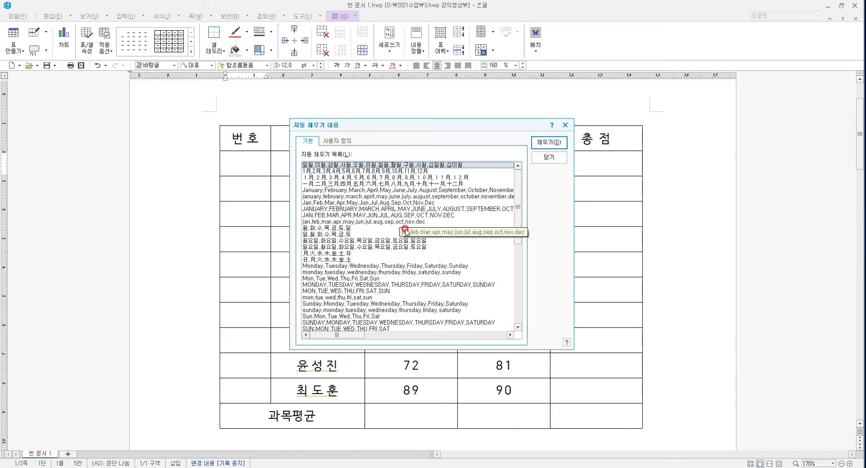
left_click_drag(520, 210, 523, 184)
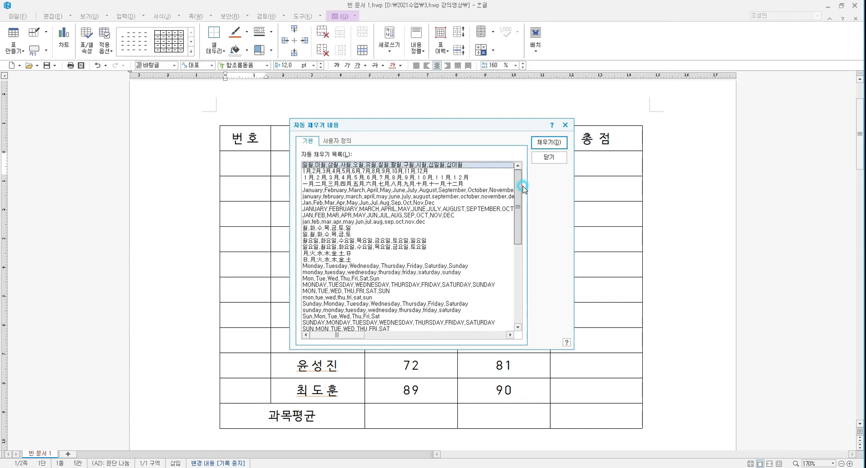
left_click(333, 228)
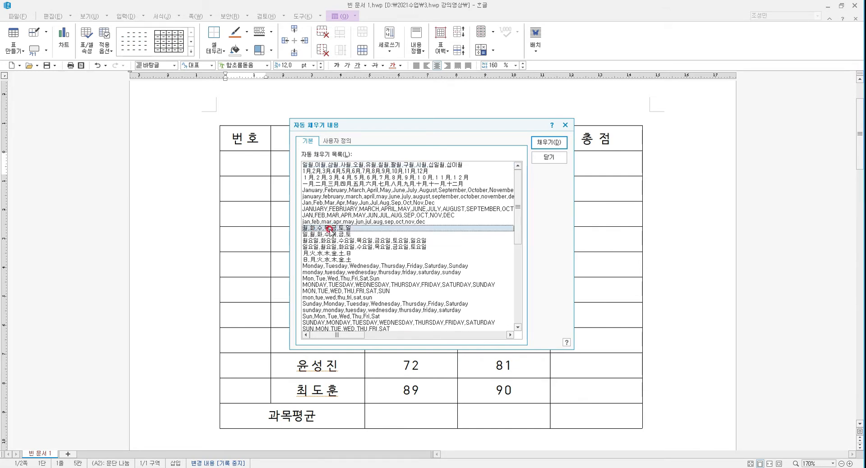
left_click(546, 143)
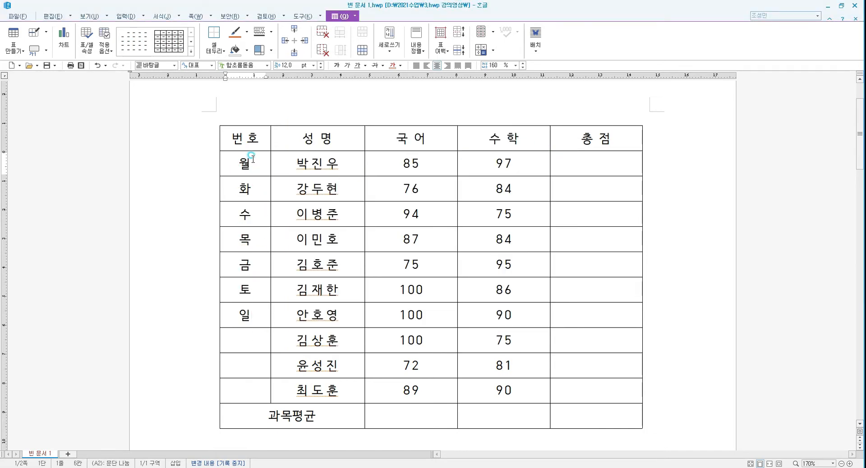
Delete the filled weekdays from the number column
left_click_drag(250, 157, 248, 313)
key("Delete")
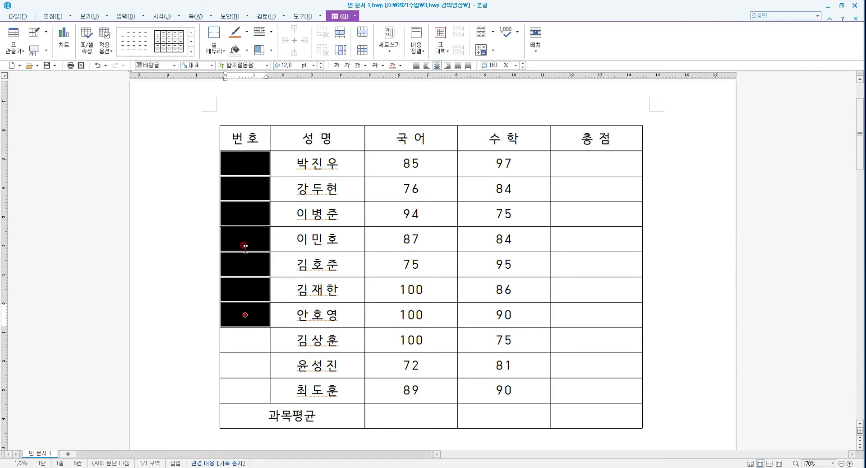
Create a user-defined auto-fill list titled 연습 with 하하, 허허, 호호, 후후, 히히, 헤헤 and fill the column with it
left_click(248, 167)
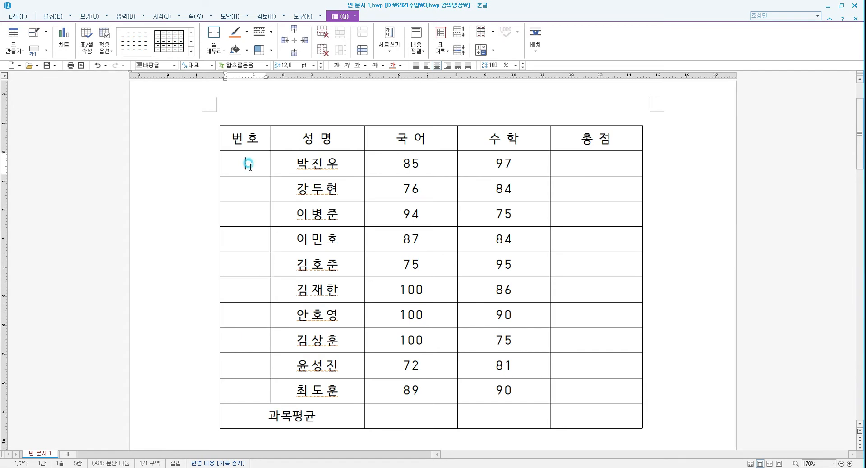
right_click(247, 163)
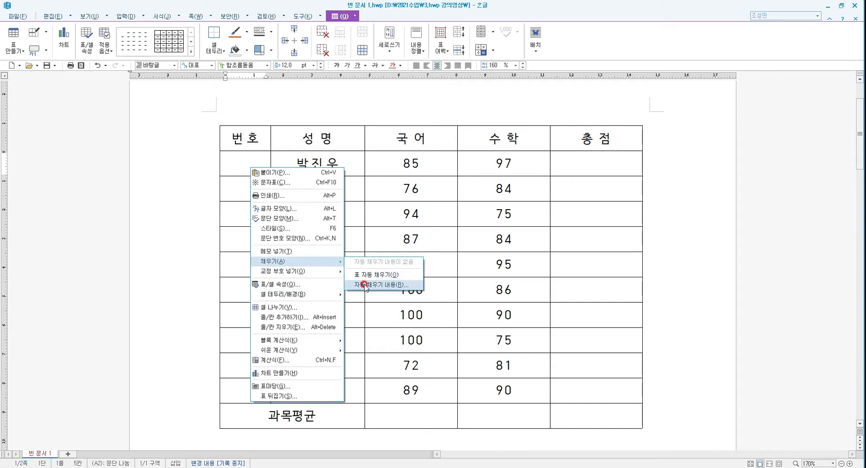
left_click(367, 285)
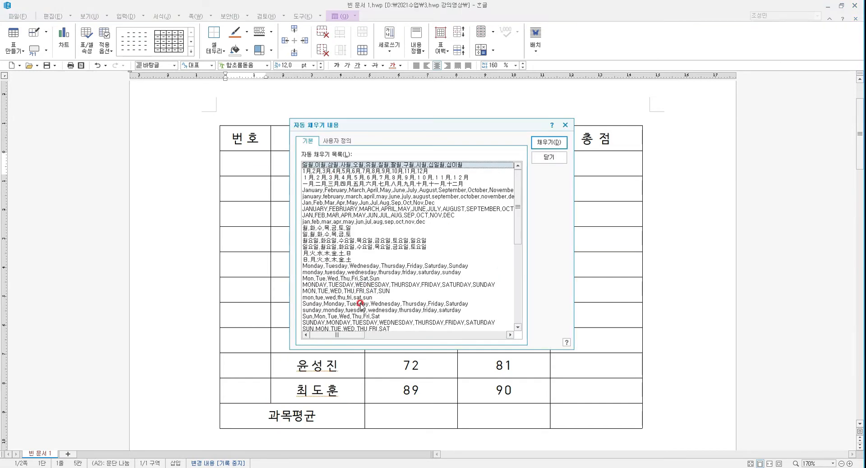
left_click_drag(517, 217, 517, 191)
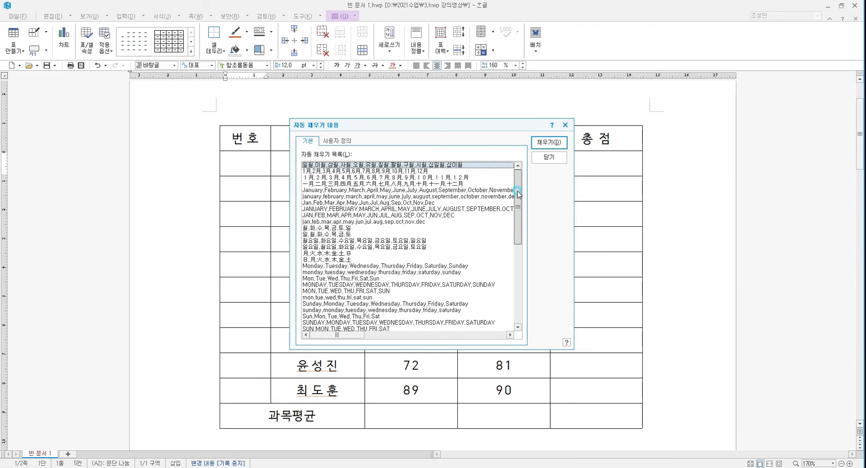
left_click(339, 142)
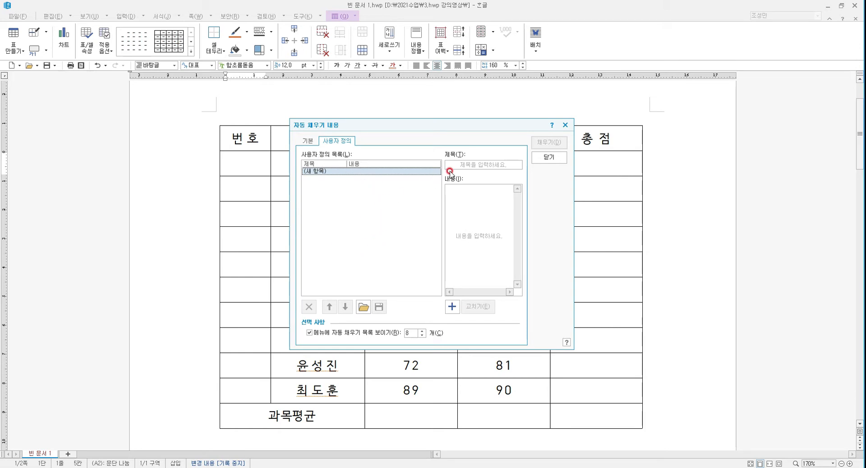
left_click(463, 163)
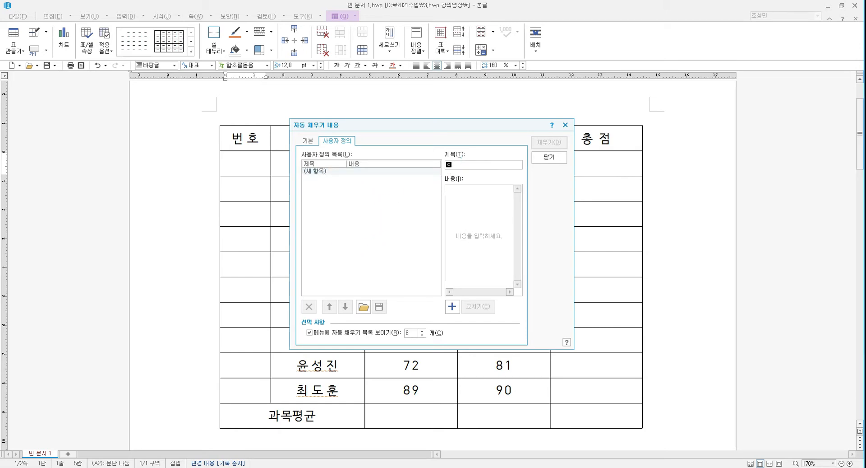
left_click(471, 213)
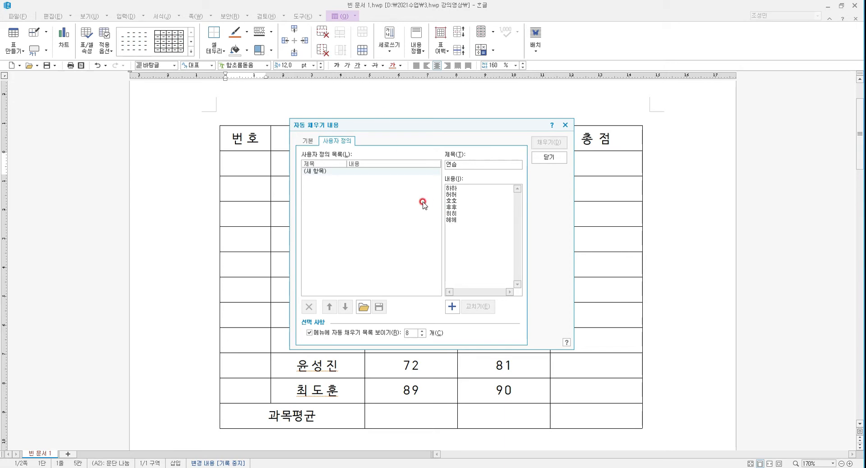
left_click(452, 307)
left_click(455, 307)
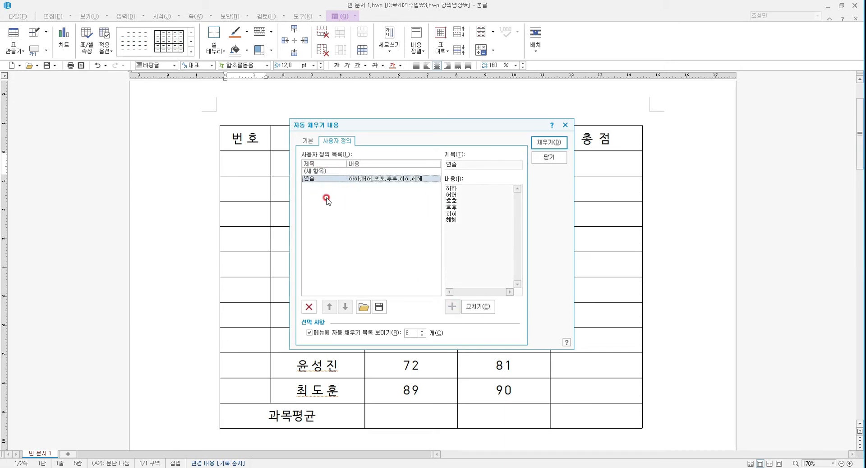
left_click(549, 142)
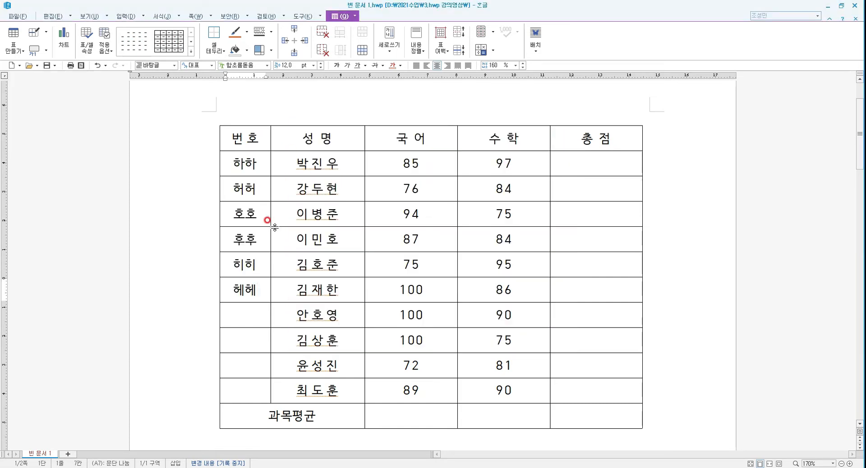
Delete the filled entries from the third through sixth number cells
left_click_drag(254, 204, 245, 289)
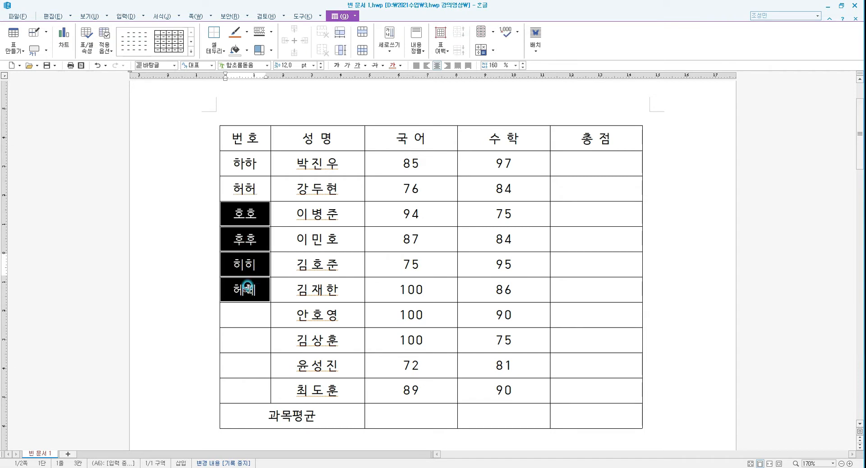
key("Delete")
Auto-fill the whole number column from the 하하, 허허 starting pattern
left_click_drag(251, 161, 241, 387)
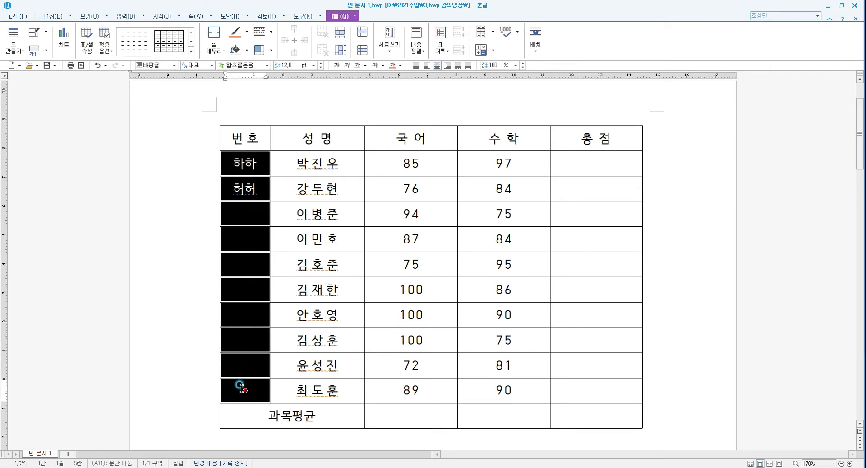
right_click(243, 389)
key("a")
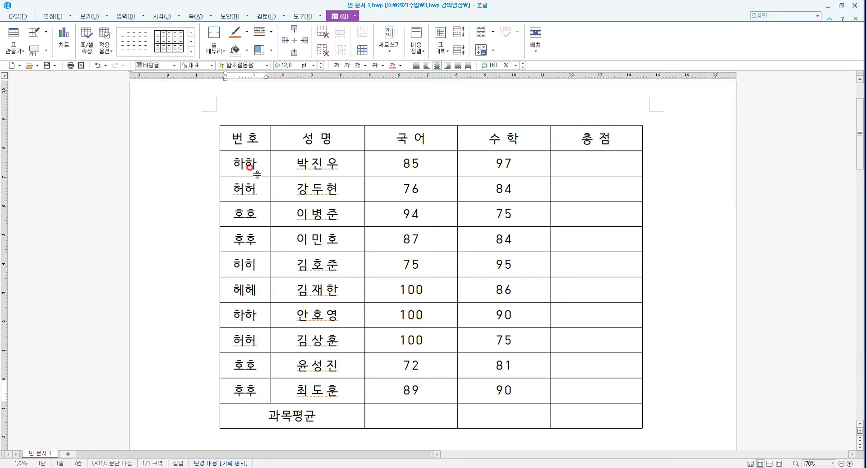
Clear all entries from the number column
left_click_drag(240, 165, 235, 384)
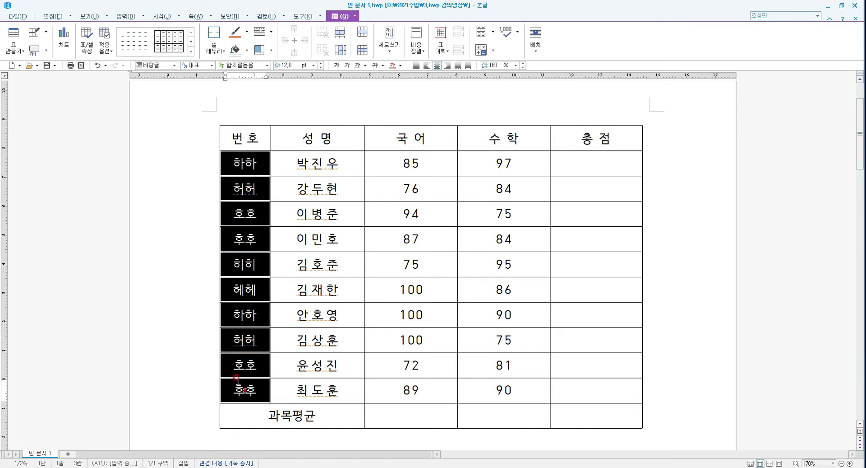
key("Delete")
left_click(238, 376)
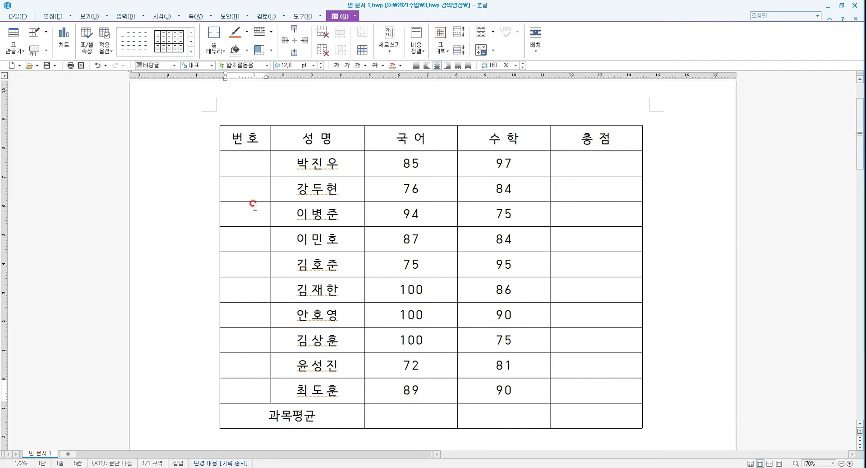
Delete the user-defined auto-fill list 연습 and close the auto-fill contents dialog
right_click(248, 168)
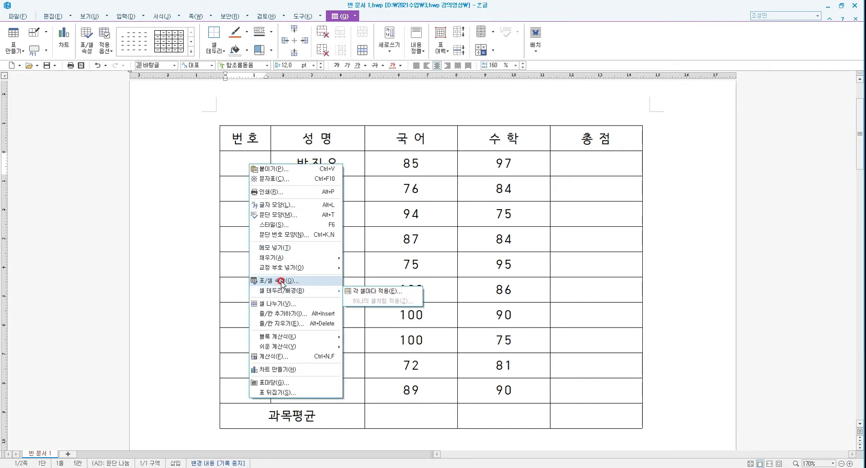
mouse_move(289, 257)
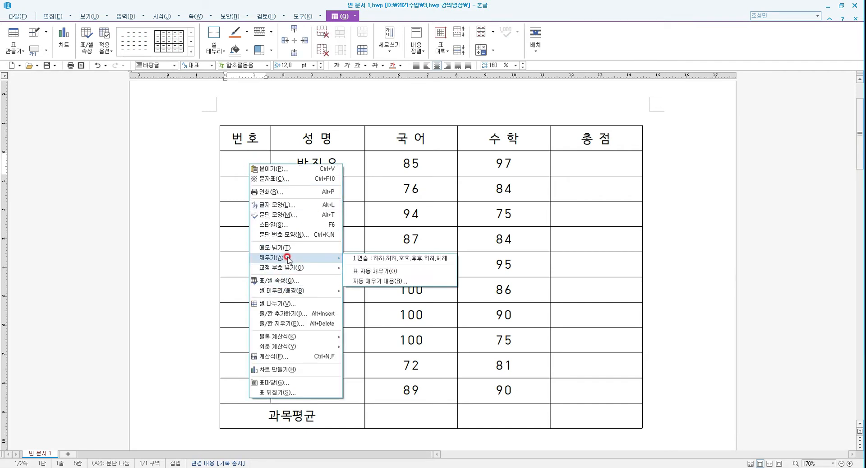
left_click(379, 281)
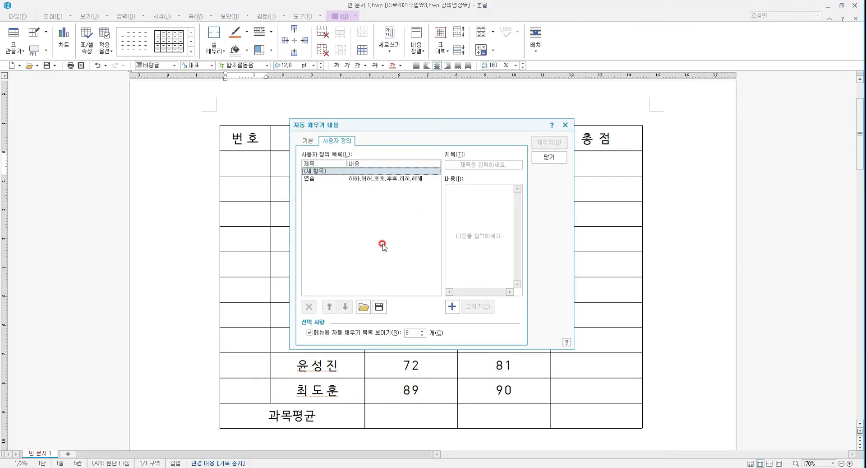
left_click(404, 179)
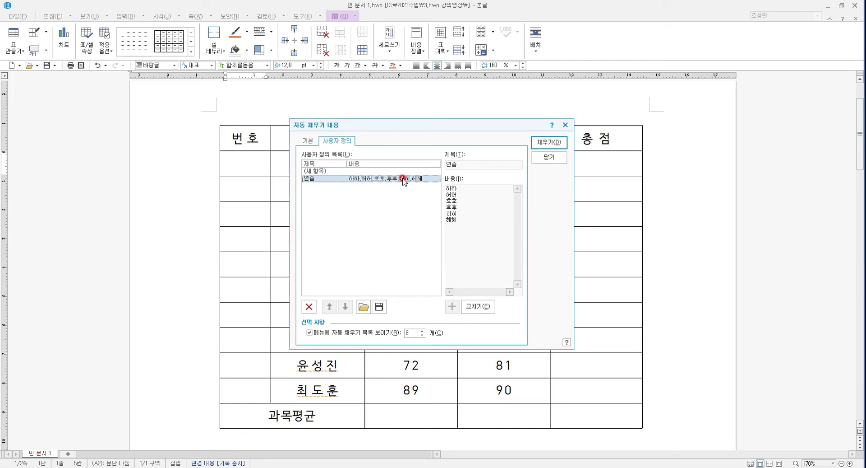
left_click(309, 306)
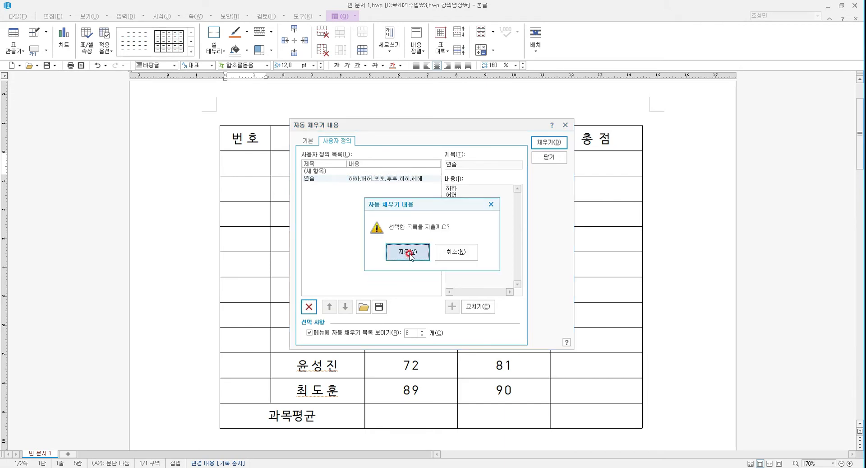
left_click(409, 249)
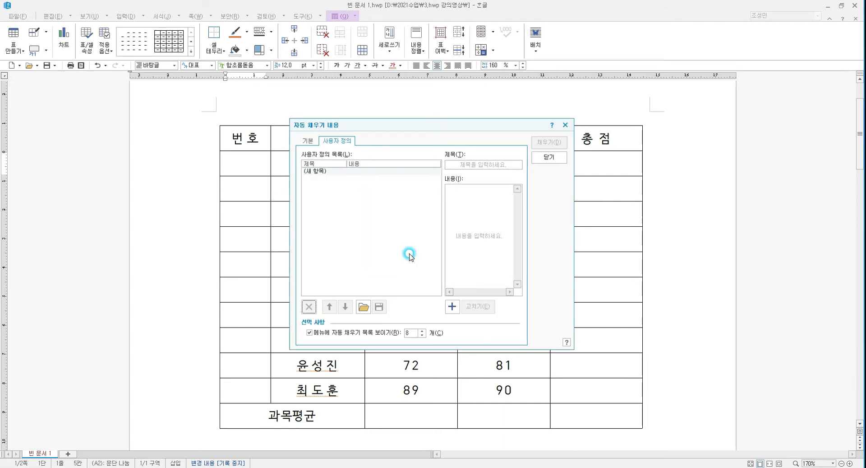
left_click(550, 157)
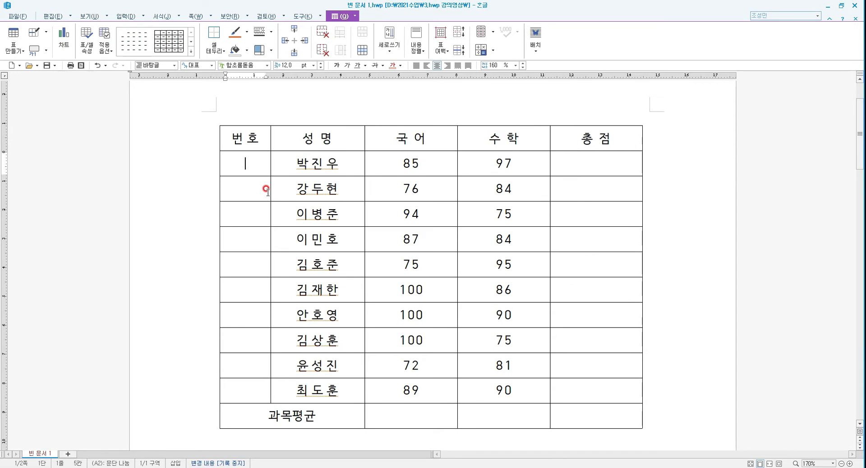
Enter 1 and 2 in the first two number cells and auto-fill the whole column with the sequence
key("Down")
type("2")
key("Down")
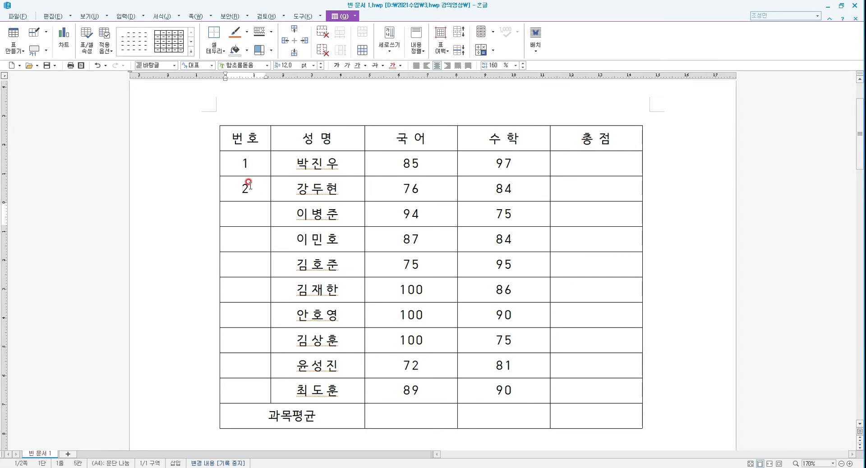
left_click_drag(250, 161, 247, 391)
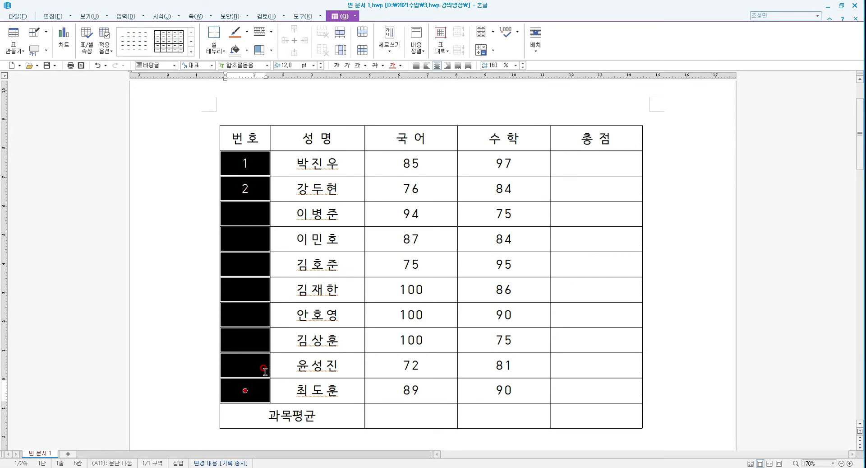
key("a")
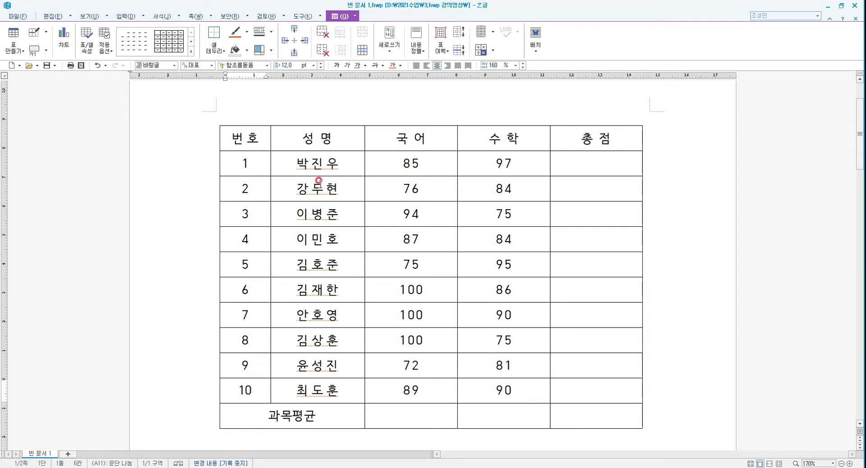
Type 172 into the first student's total cell and delete it again
left_click(610, 159)
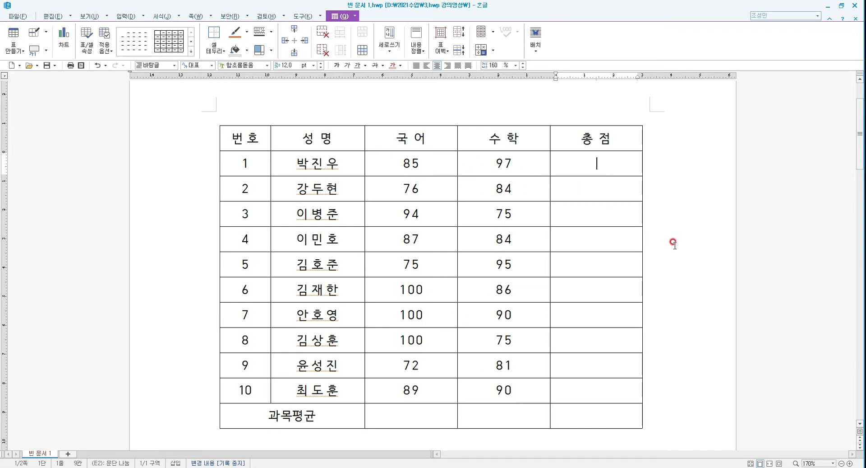
type("172")
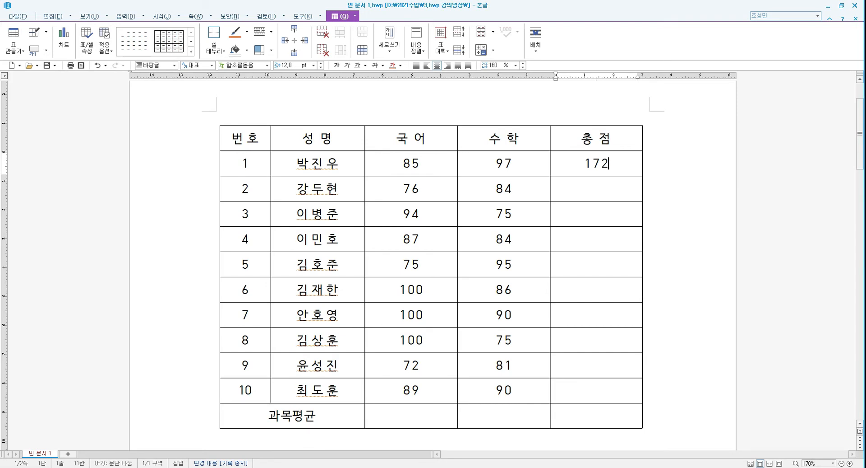
key("Down")
key("Down")
key("Down")
key("Down")
key("Down")
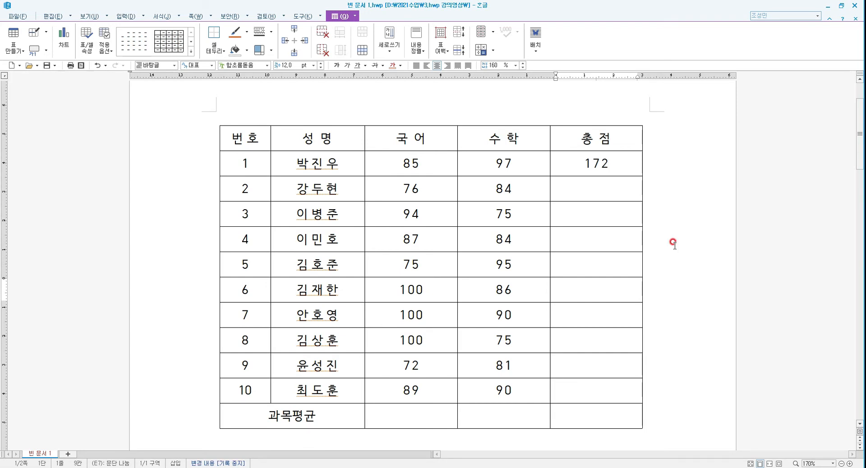
key("Up")
key("Up")
key("Up")
key("Up")
key("Up")
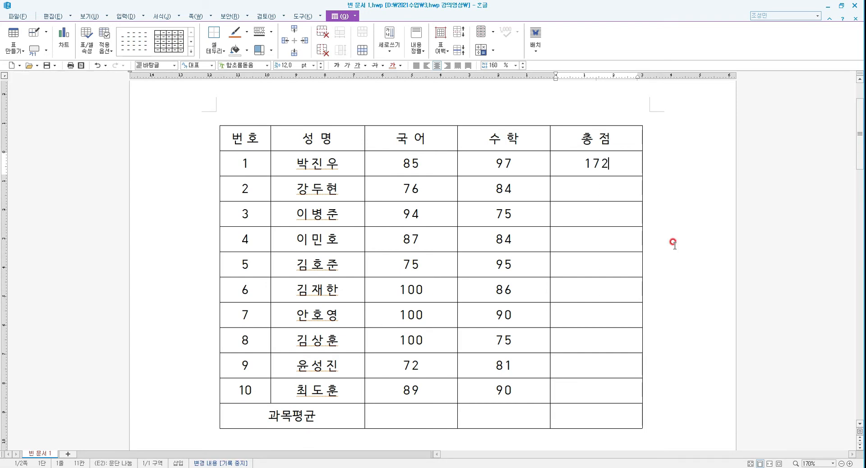
key("Left")
key("Delete")
key("Delete")
key("Delete")
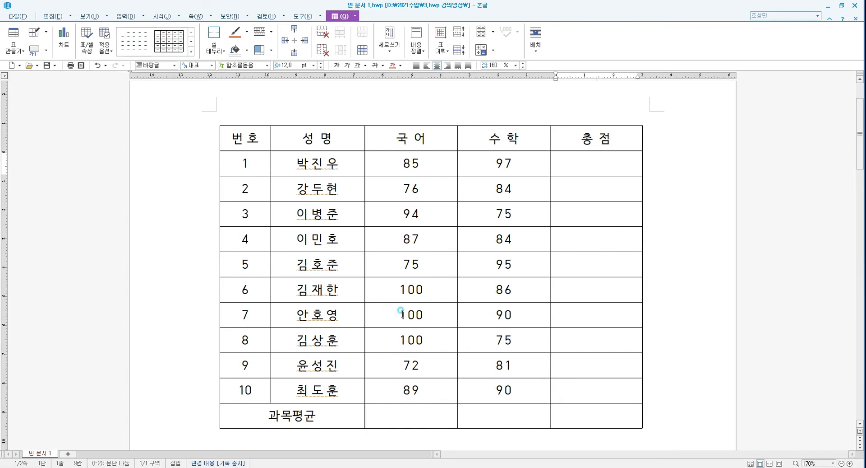
Change the Korean scores of the seventh and eighth students to 95 and 80
left_click_drag(399, 313, 442, 312)
type("95")
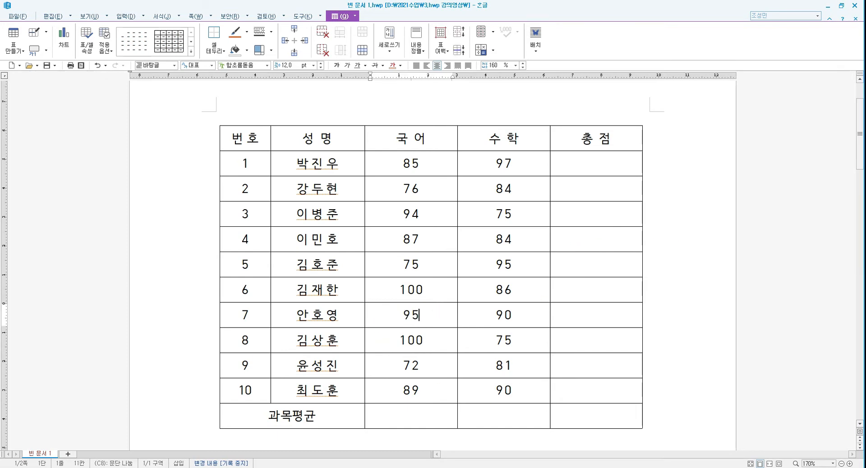
key("Down")
key("Left")
key("Left")
key("Delete")
key("Delete")
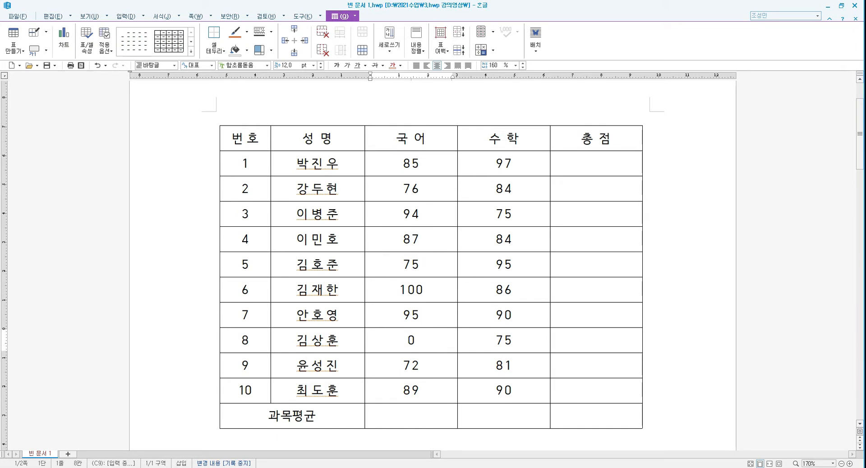
type("8")
Insert the formula =c2+d2 into the first student's total cell
left_click(601, 161)
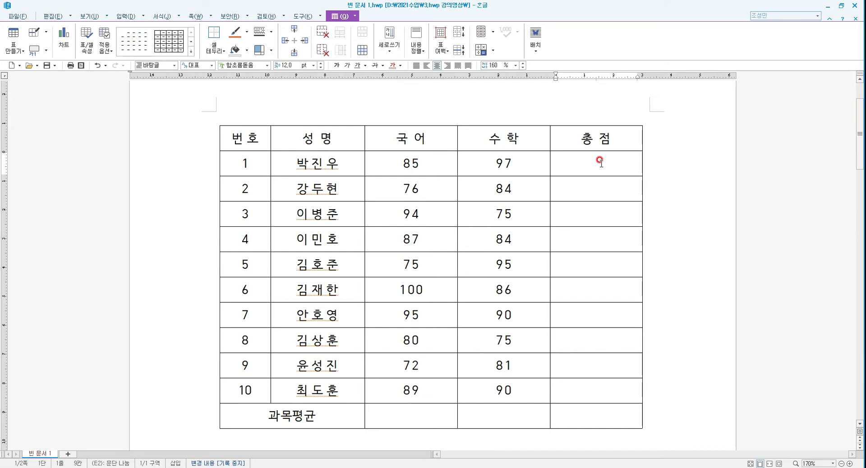
right_click(601, 164)
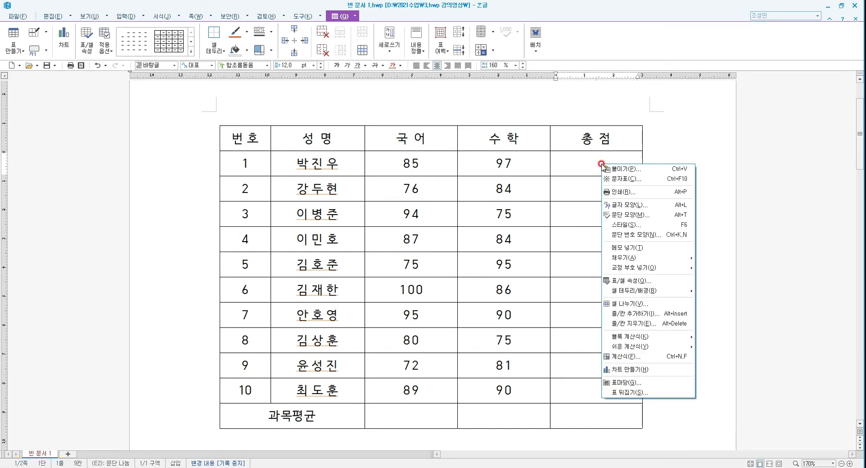
left_click(662, 357)
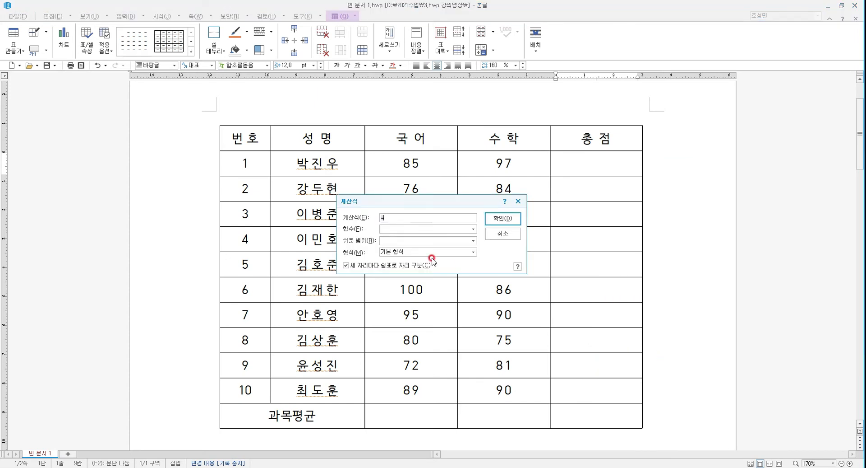
left_click_drag(419, 201, 480, 225)
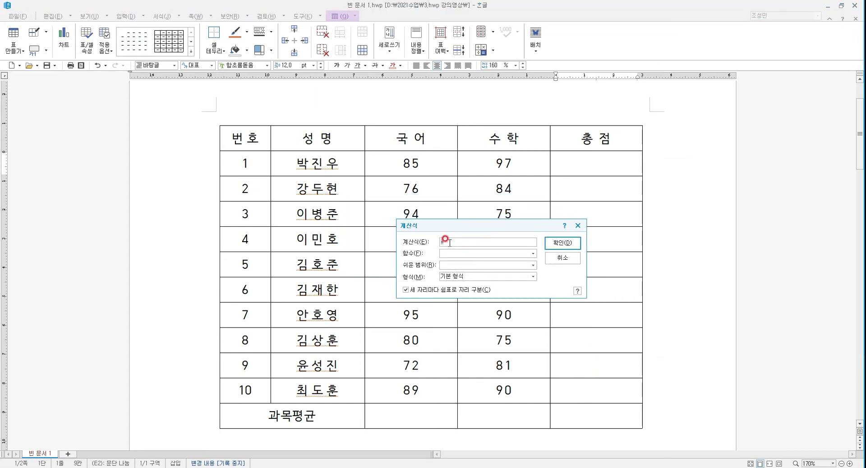
left_click(447, 242)
type("ㅊ")
key("BackSpace")
key("BackSpace")
type("+d2")
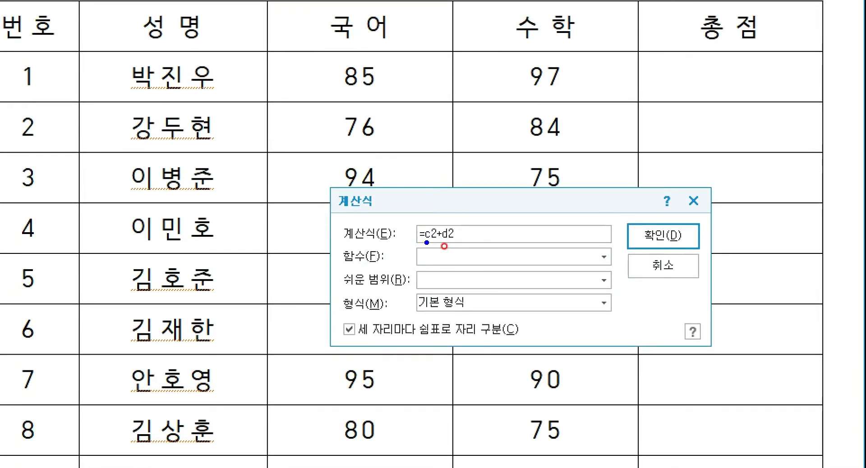
left_click_drag(413, 245, 465, 245)
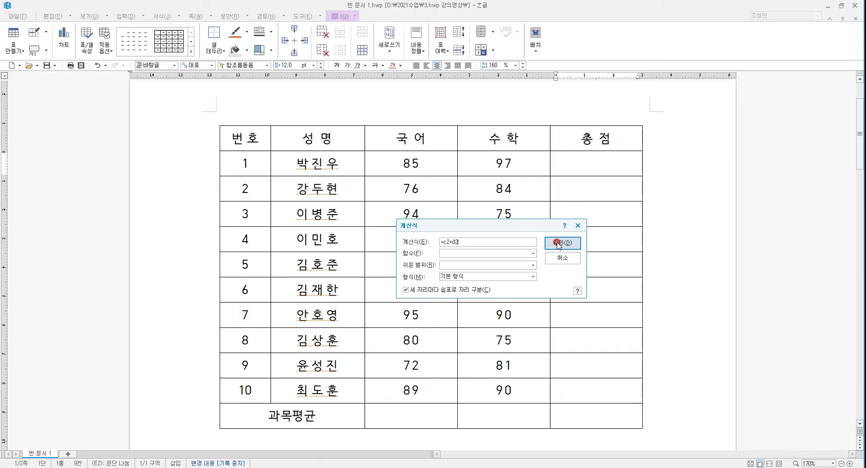
left_click(558, 244)
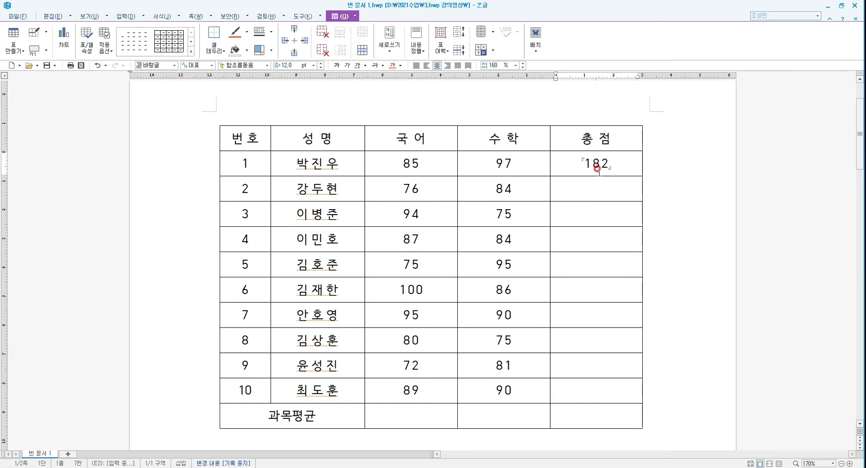
Change the first student's math score to 100
left_click_drag(515, 162, 490, 165)
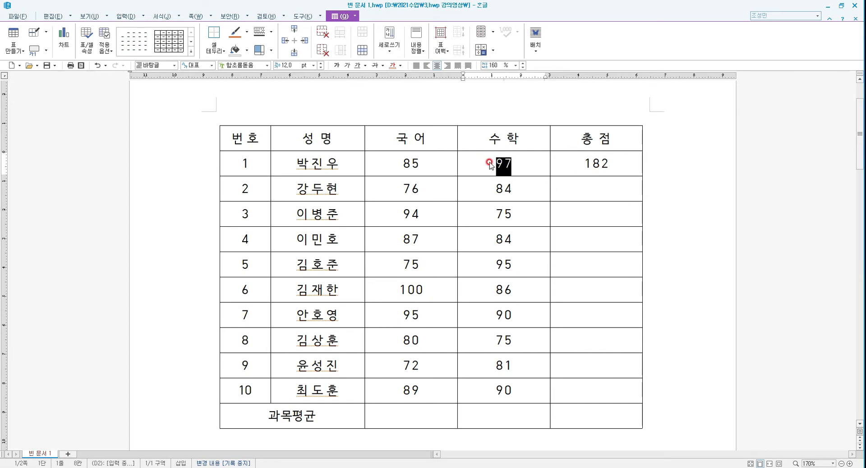
type("100")
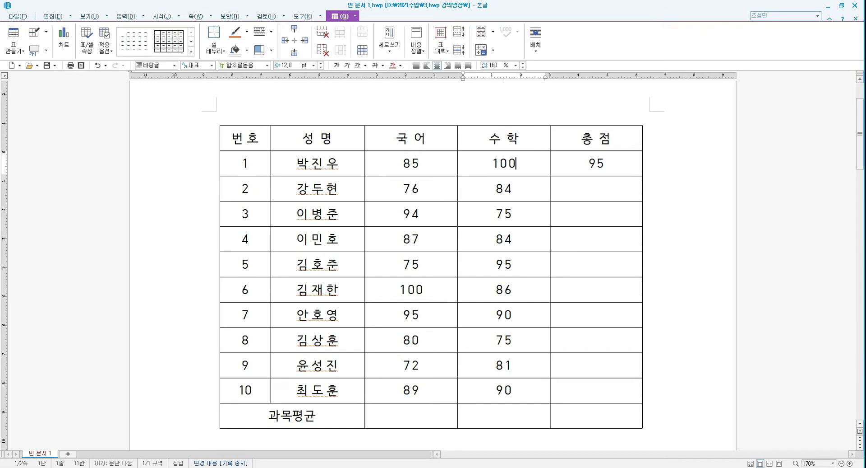
Change the first student's math score to 70
left_click(489, 162)
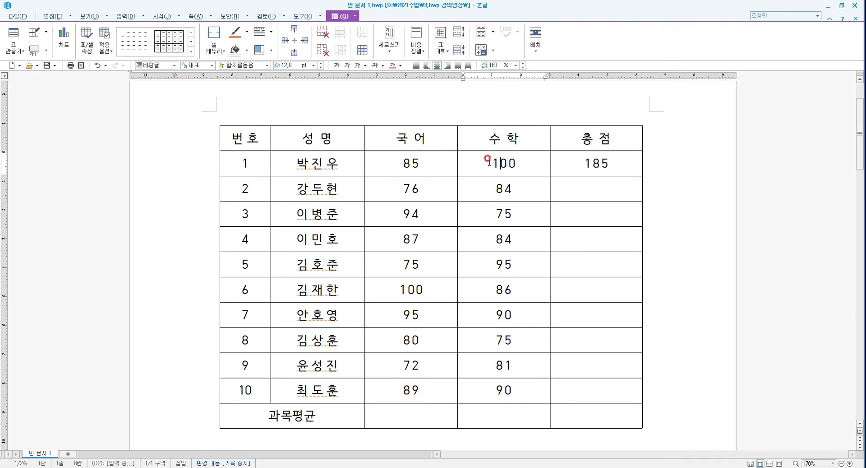
key("Delete")
key("Delete")
type("70")
key("Down")
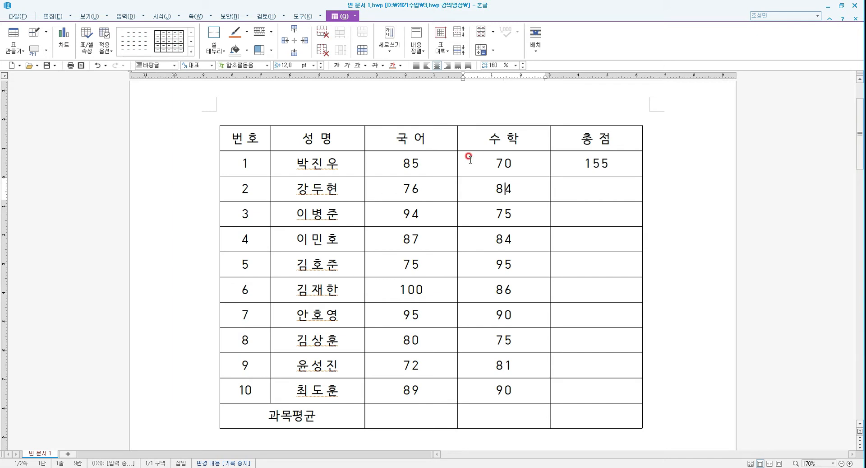
Insert the formula =c3+d3 into the second student's total cell
left_click(613, 192)
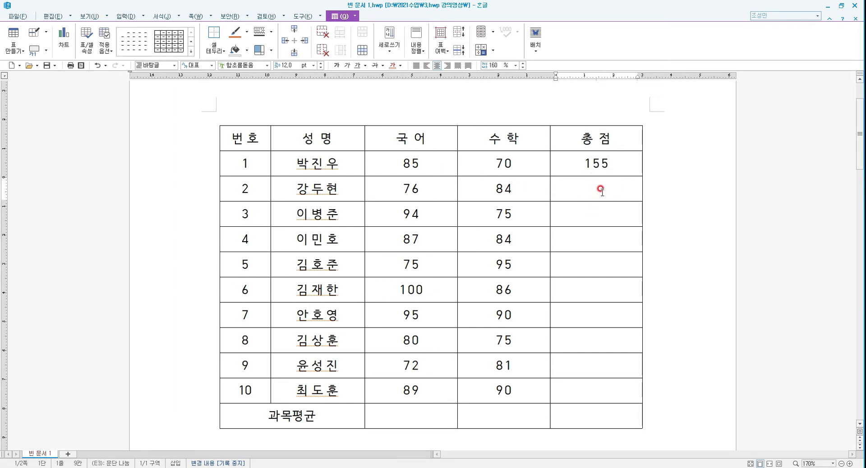
right_click(602, 193)
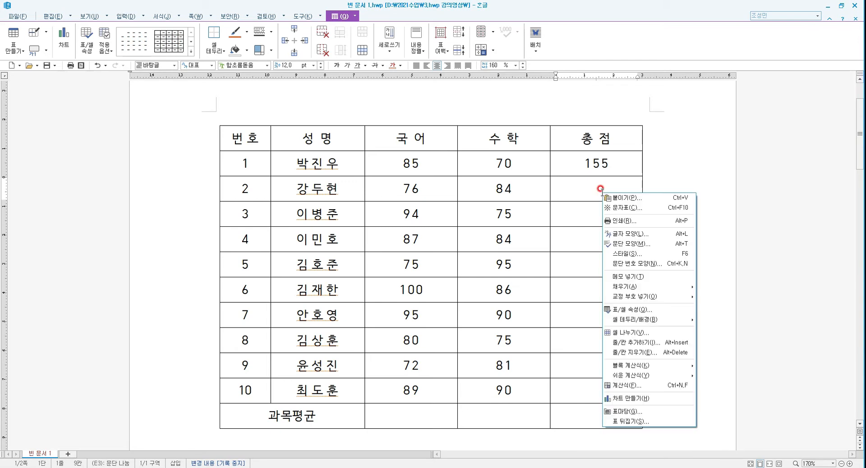
left_click(639, 385)
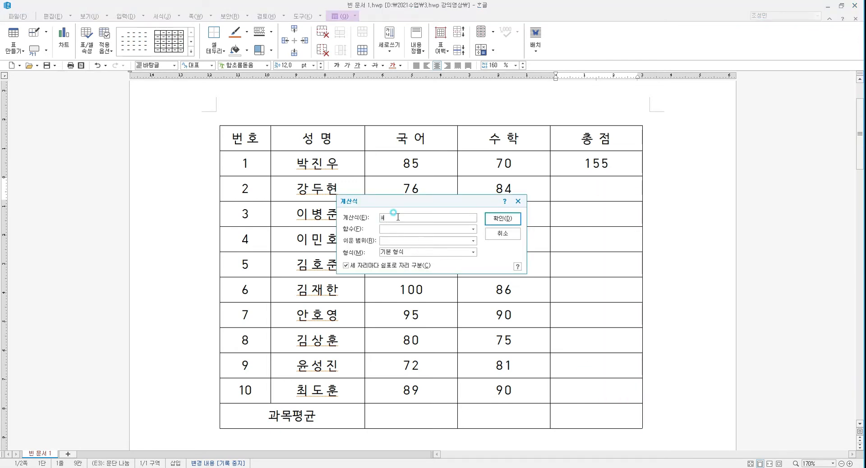
type("c3+d3")
left_click(503, 218)
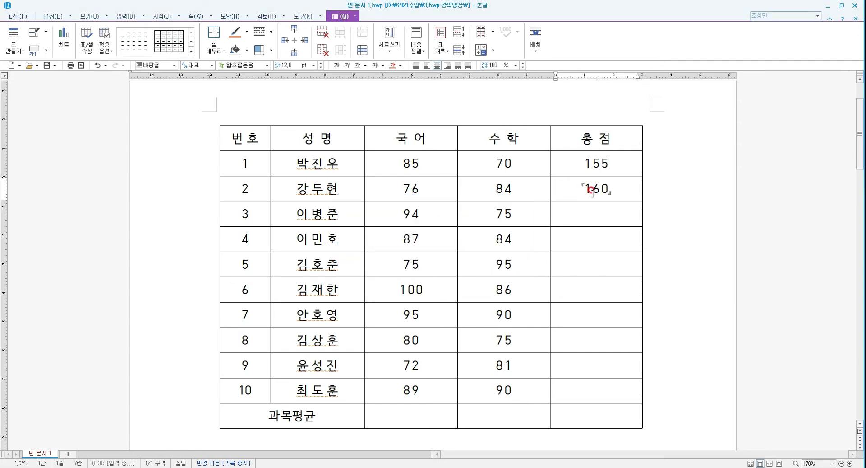
key("Down")
key("Down")
key("Down")
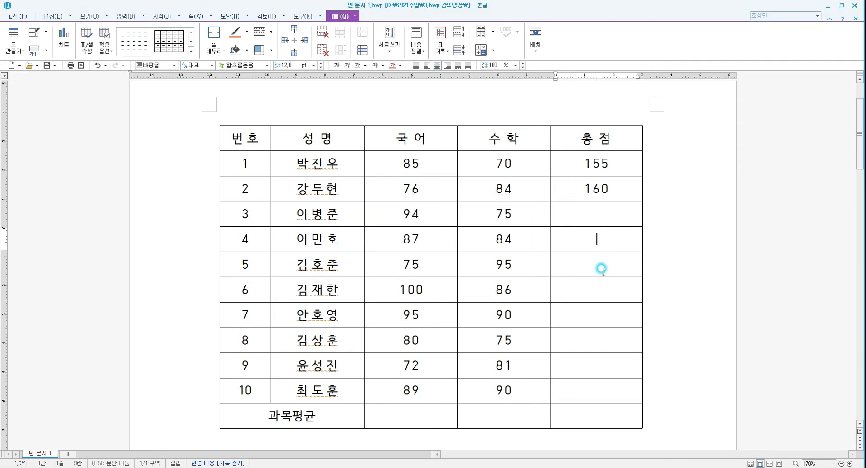
Clear the second and third students' total cells
key("Down")
key("Down")
key("Down")
left_click_drag(598, 215, 598, 189)
key("ctrl+c")
key("Delete")
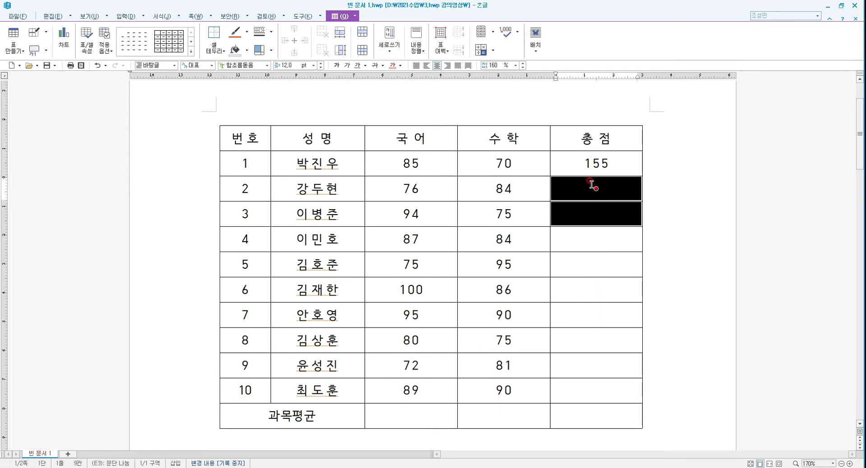
Change the first student's total formula to =c?+d? in the formula dialog
left_click(598, 163)
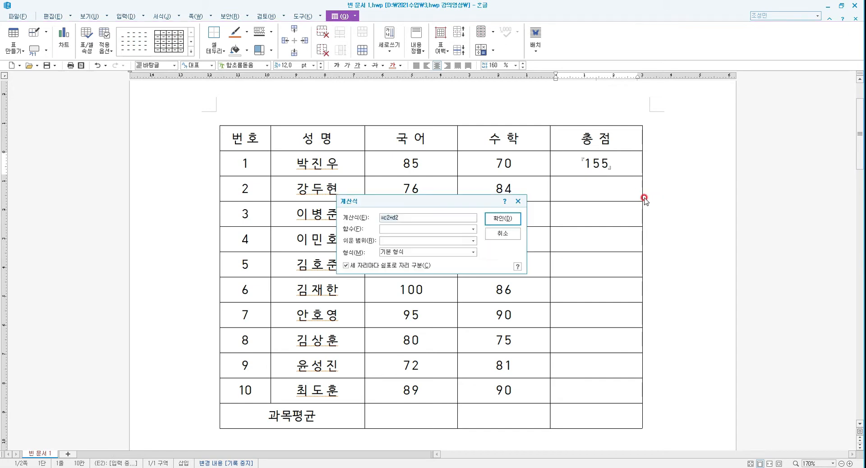
key("ctrl+n")
key("f")
left_click_drag(476, 200, 682, 182)
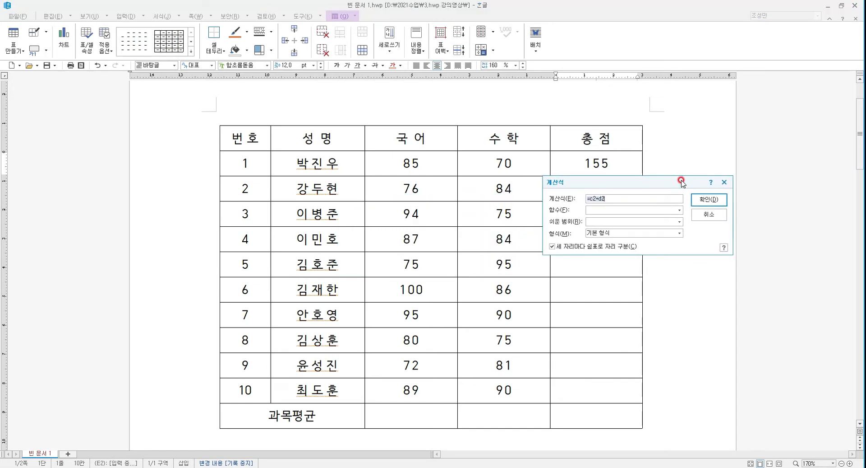
left_click(599, 202)
left_click(604, 196)
left_click(713, 203)
Copy the first student's total and paste it into the second student's total cell
double_click(624, 160)
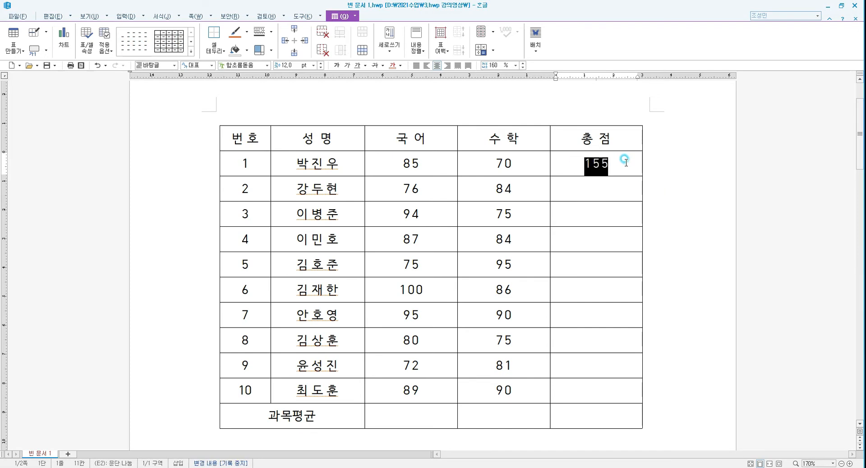
left_click(608, 184)
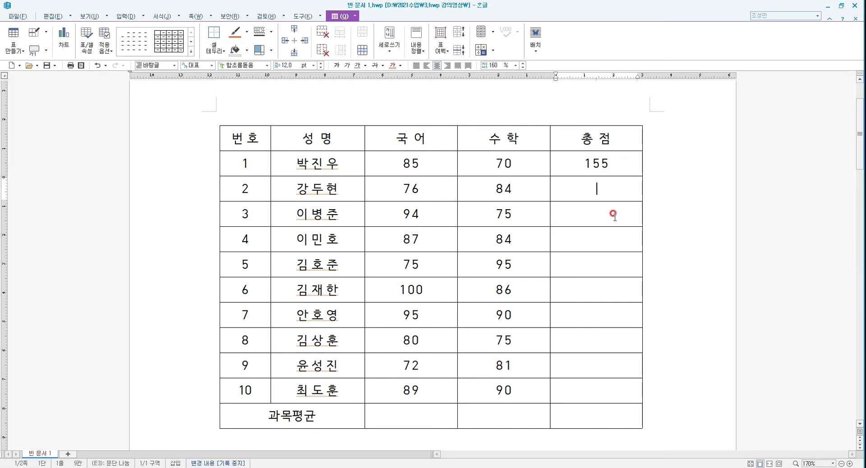
key("ctrl+v")
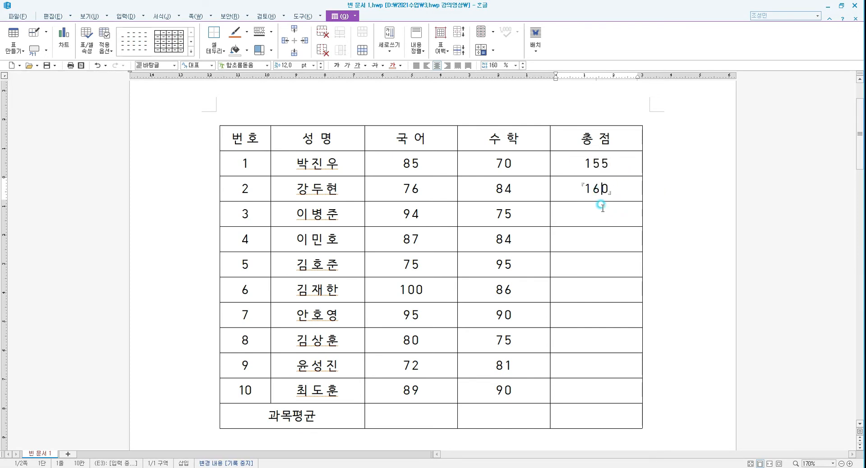
Open the second student's total formula in the formula dialog to check it
key("ctrl+n")
key("f")
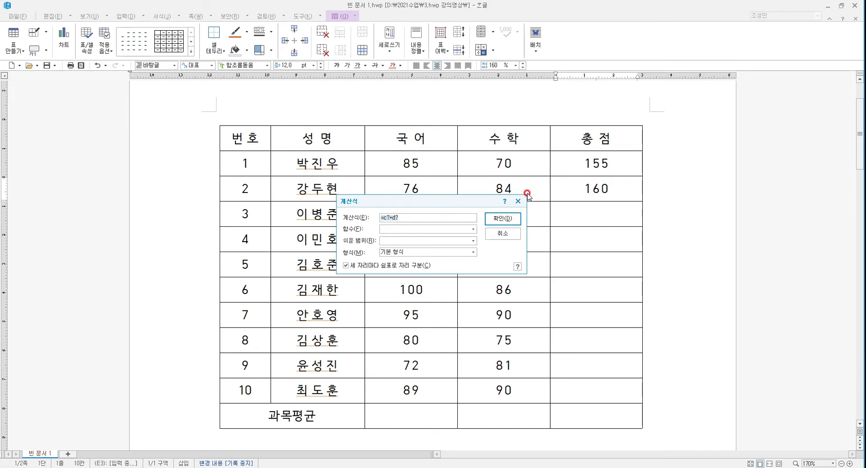
left_click(504, 219)
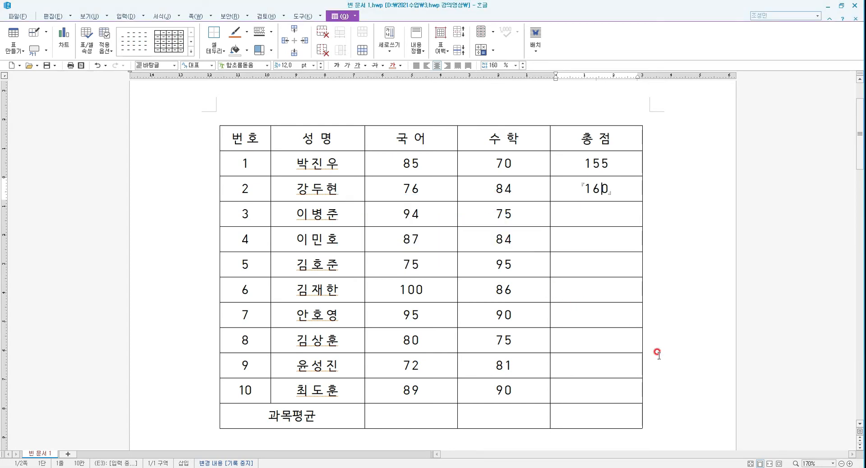
Paste the total formula into the seventh student's total cell
left_click(598, 312)
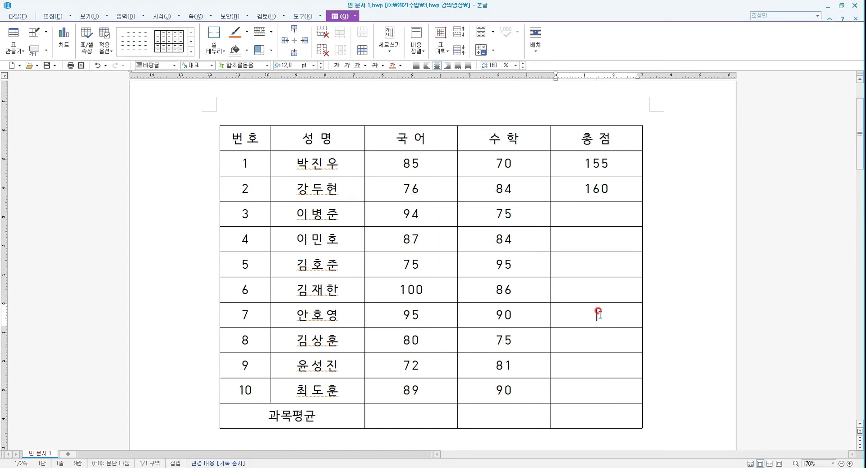
type("185")
left_click(599, 312)
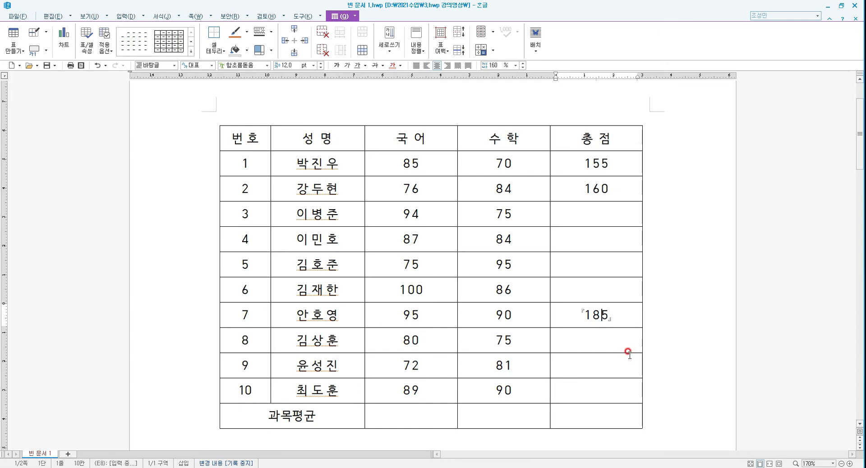
Open the seventh student's total formula to check it, then close the dialog
key("ctrl+n")
key("k")
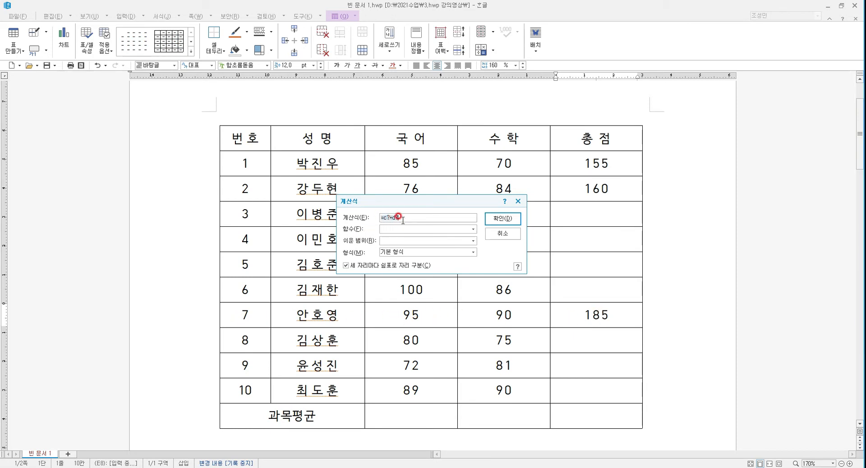
left_click(500, 237)
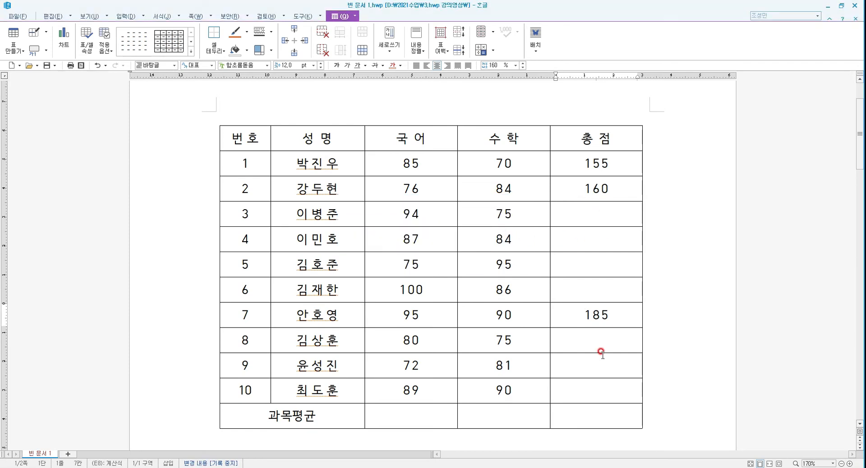
Insert the formula =?2+?3 into the Korean subject average cell
left_click(413, 413)
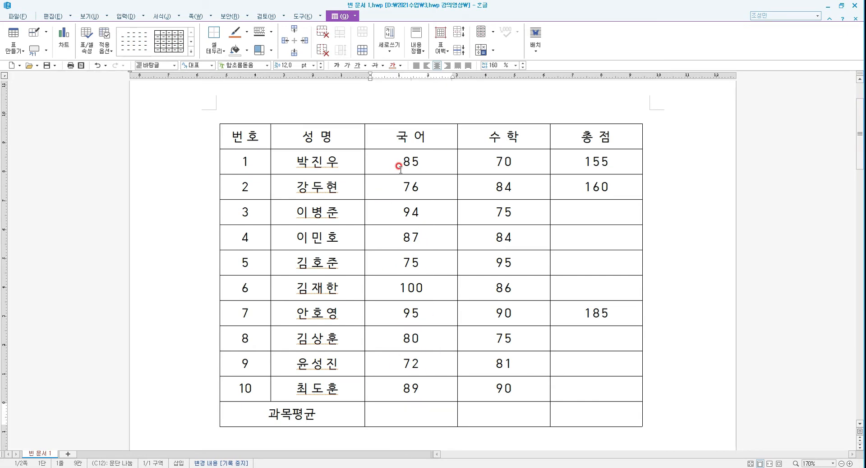
left_click_drag(400, 168, 400, 186)
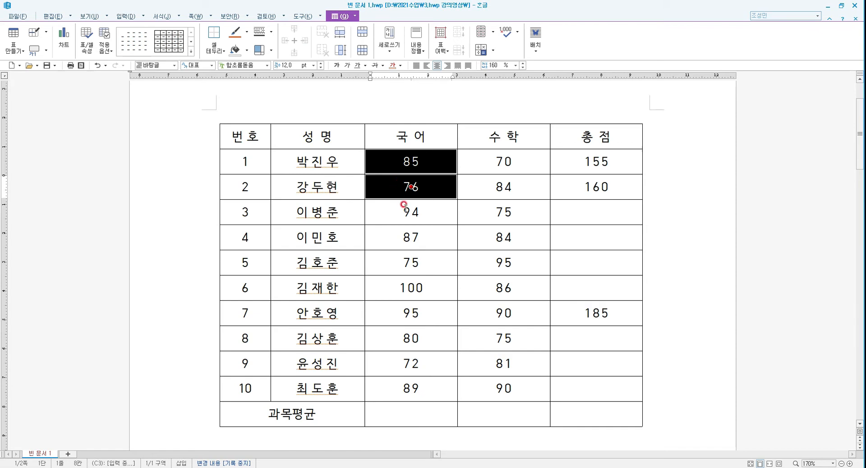
left_click(420, 412)
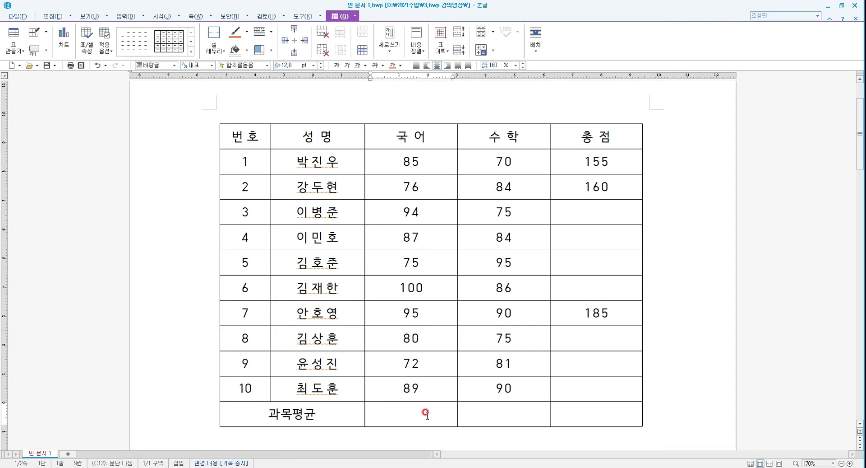
right_click(425, 412)
left_click(467, 374)
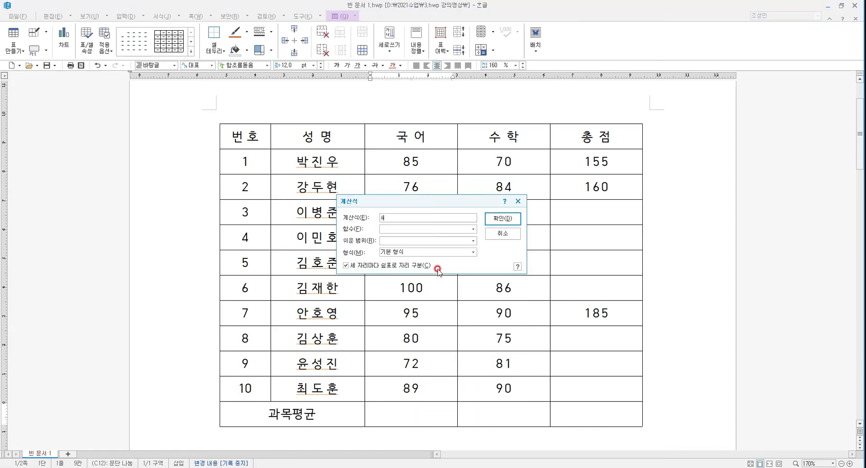
key("BackSpace")
type("=")
type("+")
key("BackSpace")
left_click(378, 217)
left_click(504, 219)
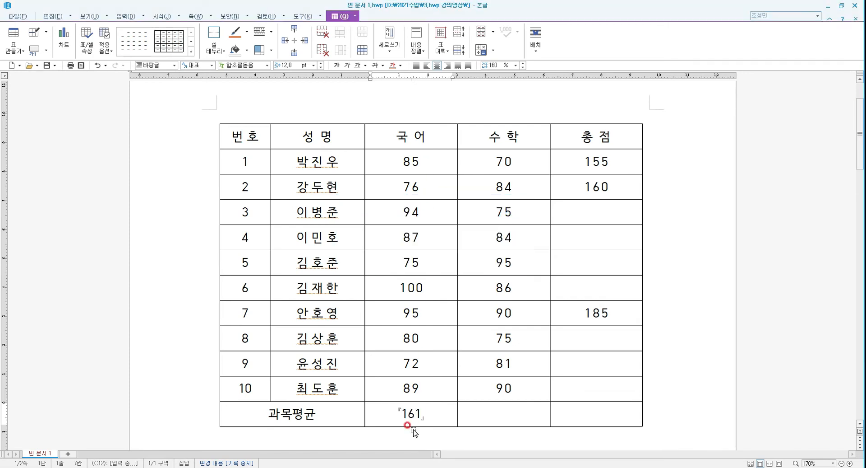
Copy the Korean average formula and paste it into the math average cell
left_click_drag(393, 411, 437, 414)
key("ctrl+c")
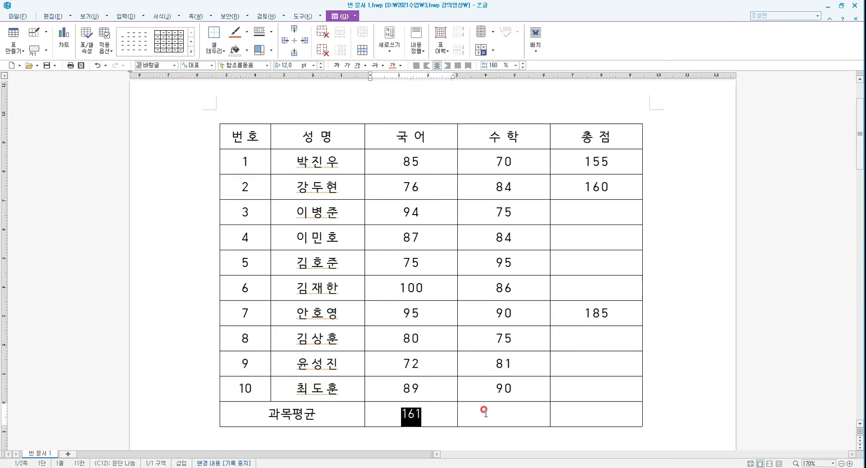
left_click(506, 413)
key("ctrl+v")
left_click(505, 420)
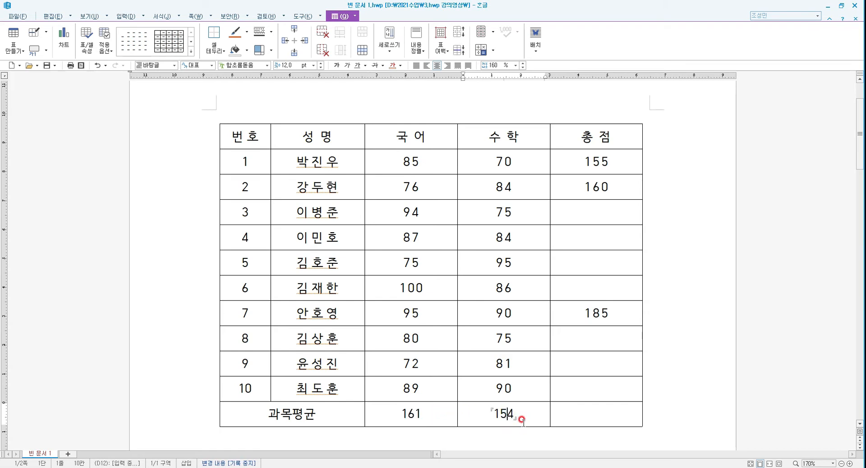
Check the math average formula, then clear both subject average cells
key("ctrl+n")
key("k")
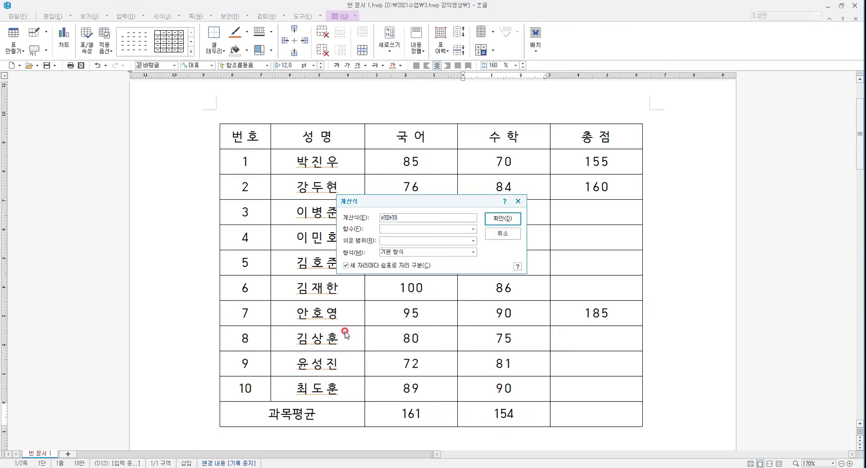
left_click(396, 222)
left_click(500, 223)
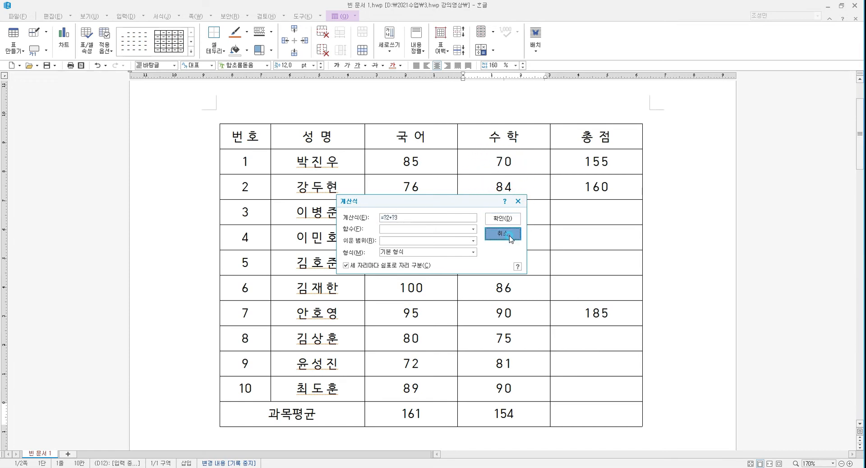
left_click_drag(393, 418, 478, 413)
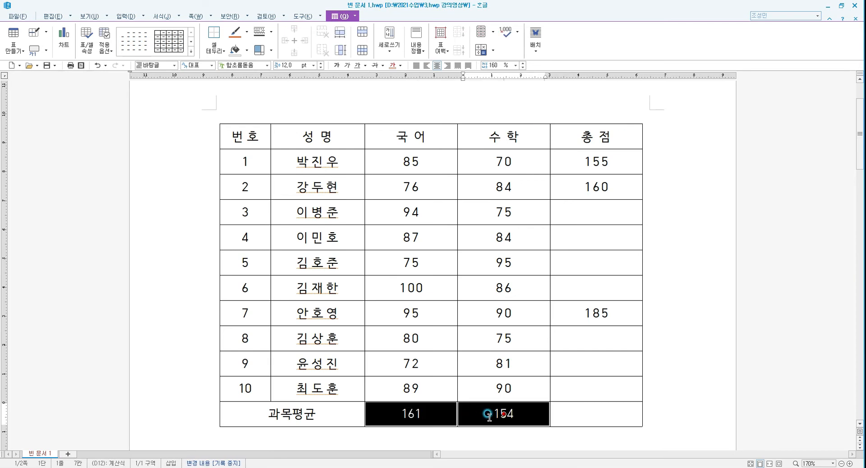
left_click(677, 324)
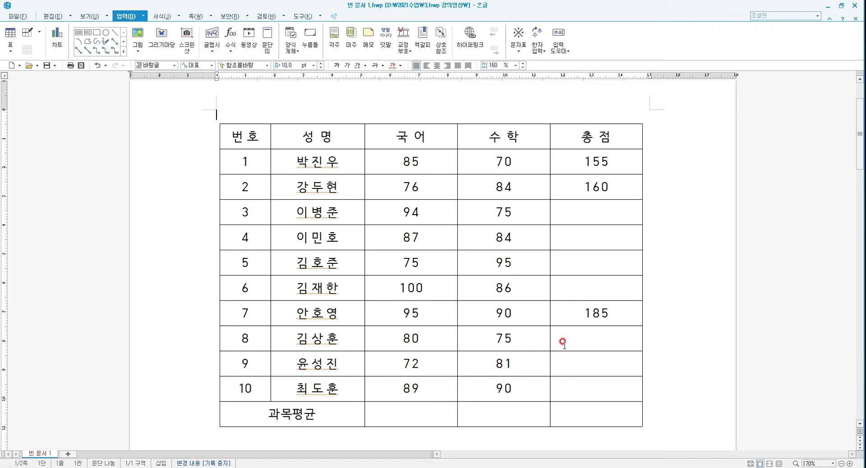
Fill the Korean average cell with the vertical average of the scores above
left_click(417, 408)
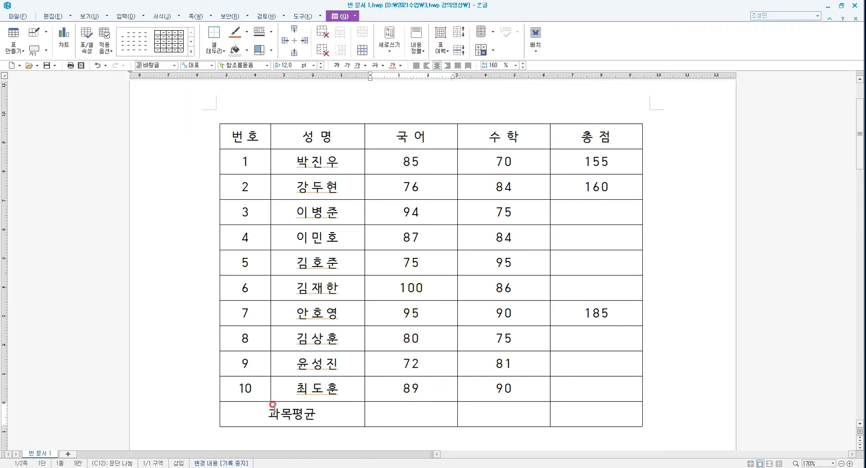
right_click(418, 413)
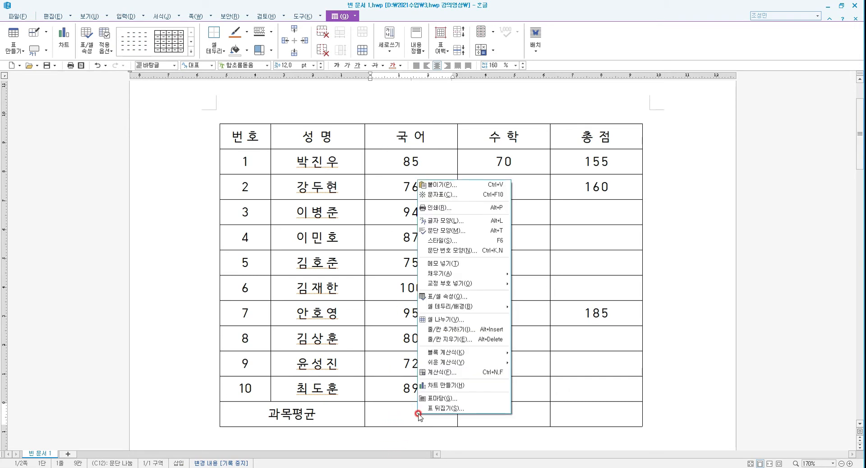
mouse_move(451, 363)
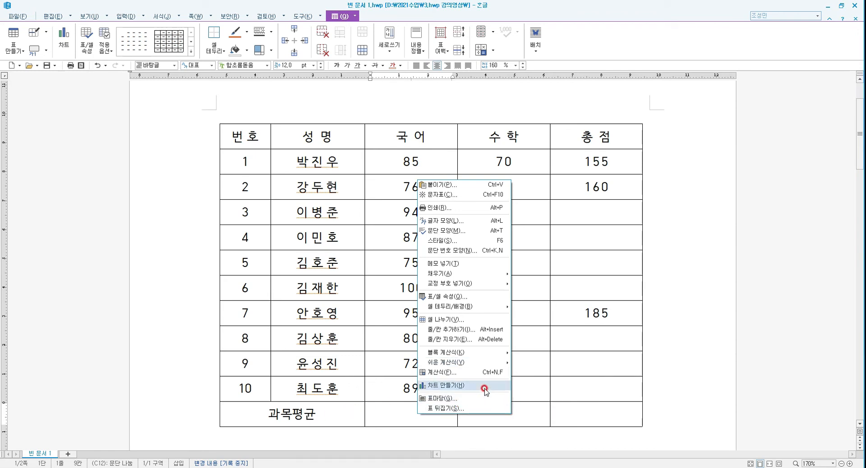
mouse_move(491, 365)
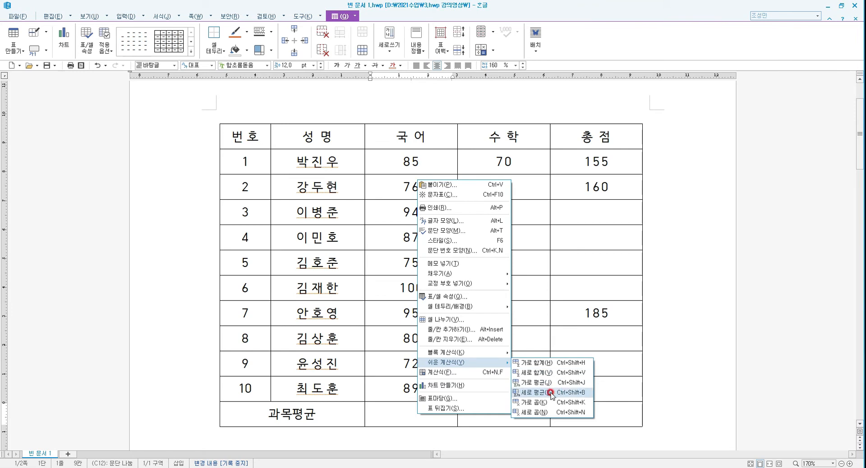
left_click(533, 392)
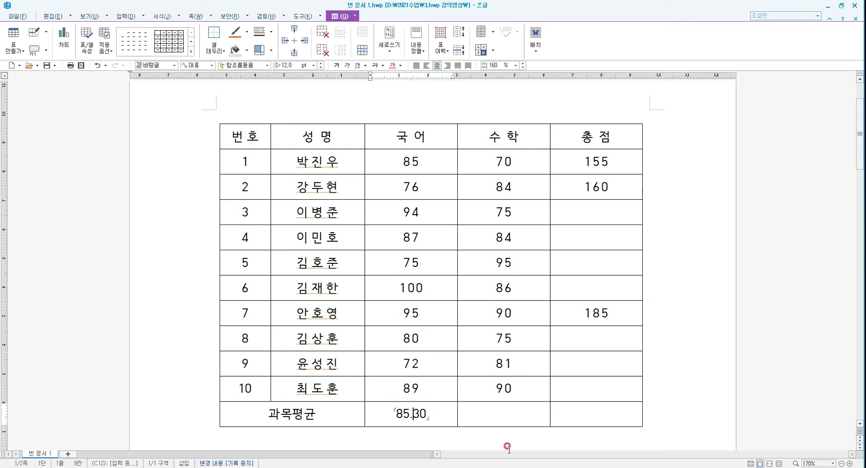
Try editing the Korean average formula =AVG(ABOVE) in the formula dialog
key("ctrl+n")
key("k")
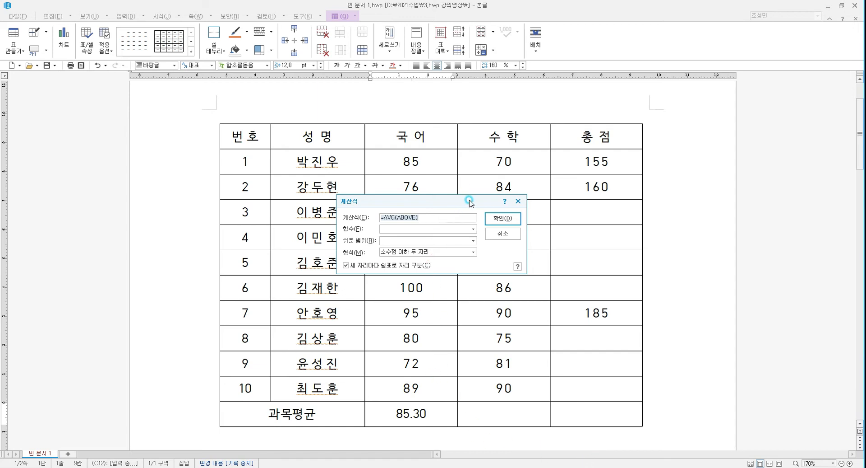
left_click_drag(456, 206, 541, 186)
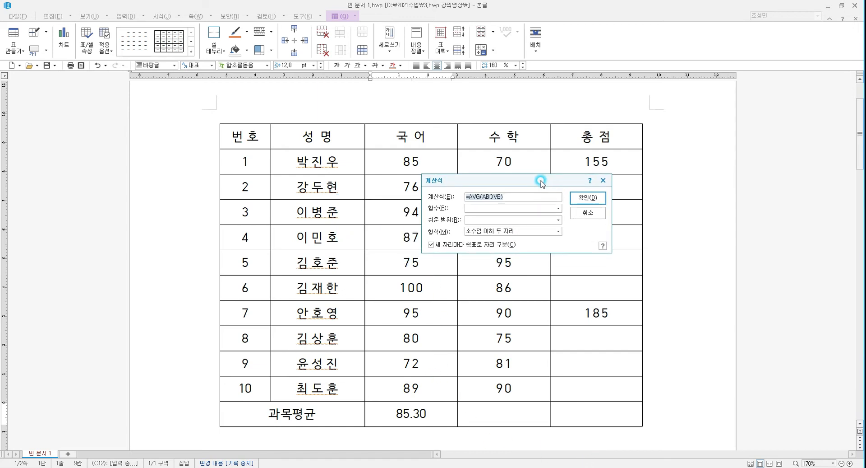
left_click(477, 196)
key("Delete")
key("Delete")
left_click(588, 197)
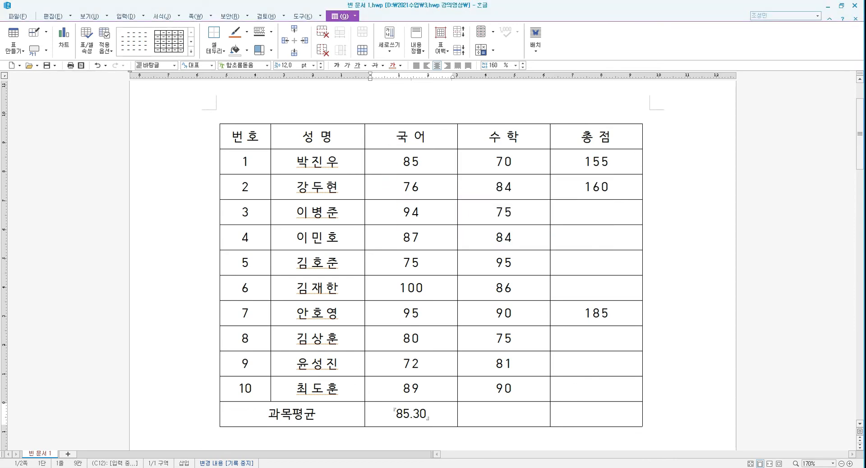
Examine the Korean score cells in the first and last student rows
left_click(409, 159)
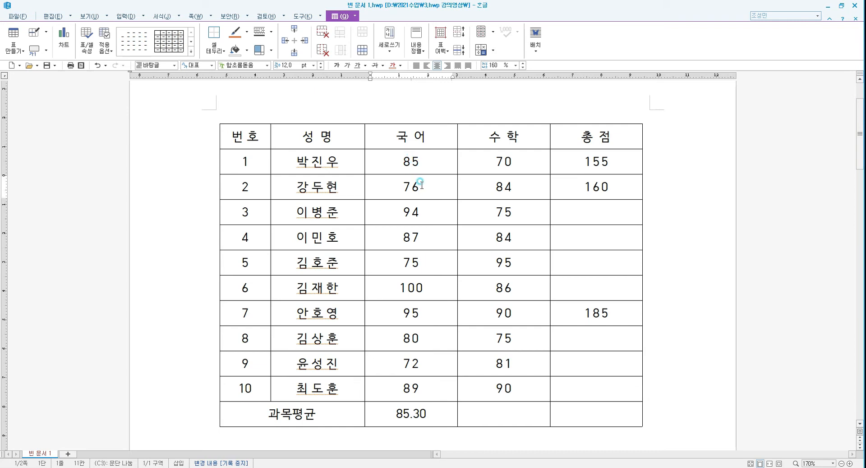
left_click(410, 162)
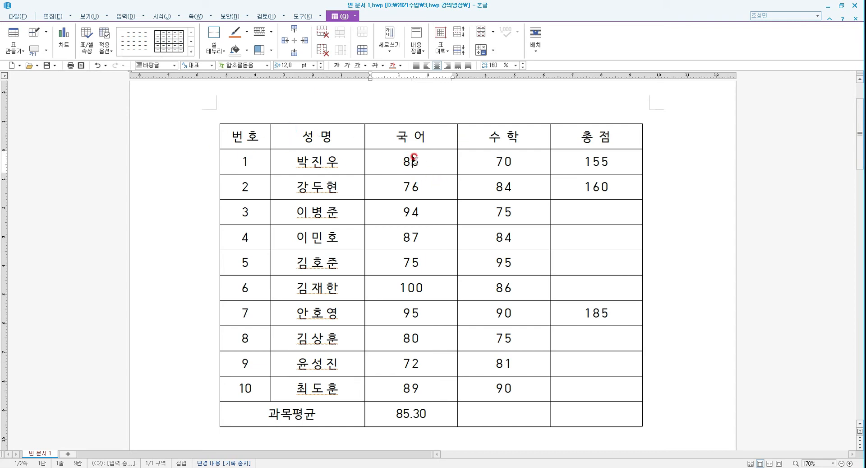
left_click(425, 158)
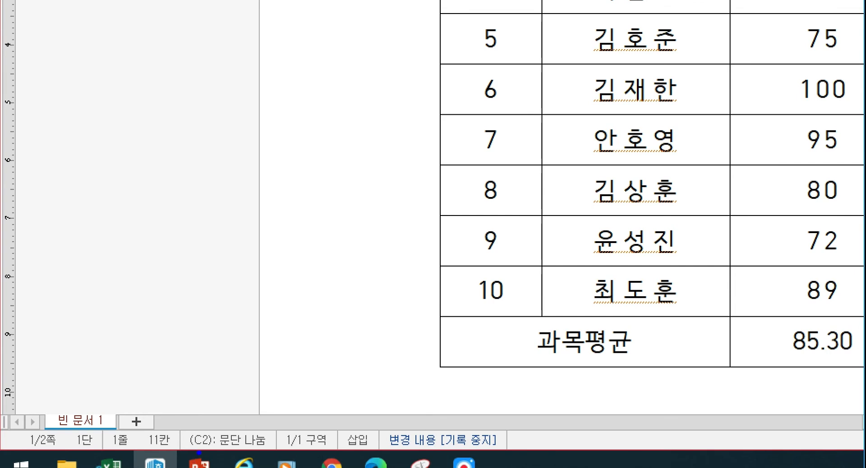
mouse_move(199, 451)
left_mouse_down()
mouse_move(182, 436)
mouse_move(216, 422)
mouse_move(216, 447)
left_mouse_up()
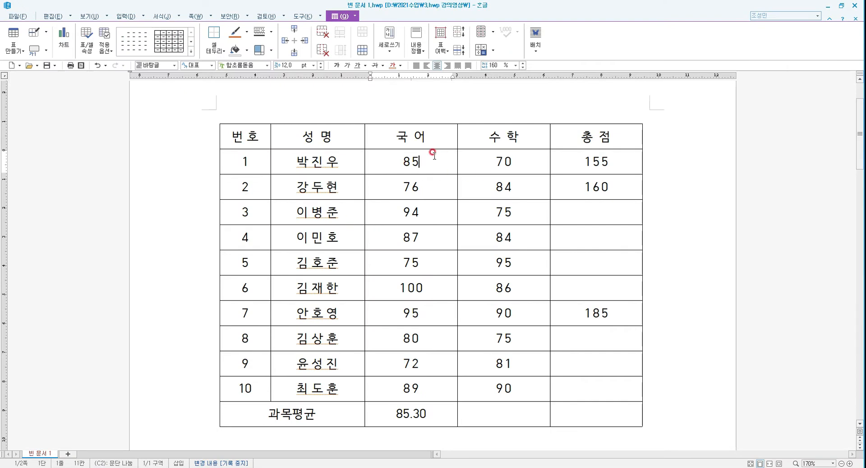
left_click(427, 388)
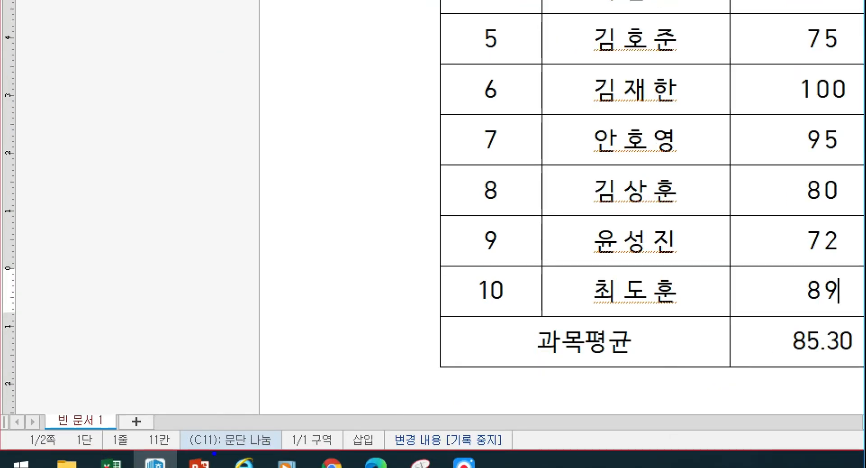
mouse_move(204, 450)
left_mouse_down()
mouse_move(210, 424)
mouse_move(226, 447)
left_mouse_up()
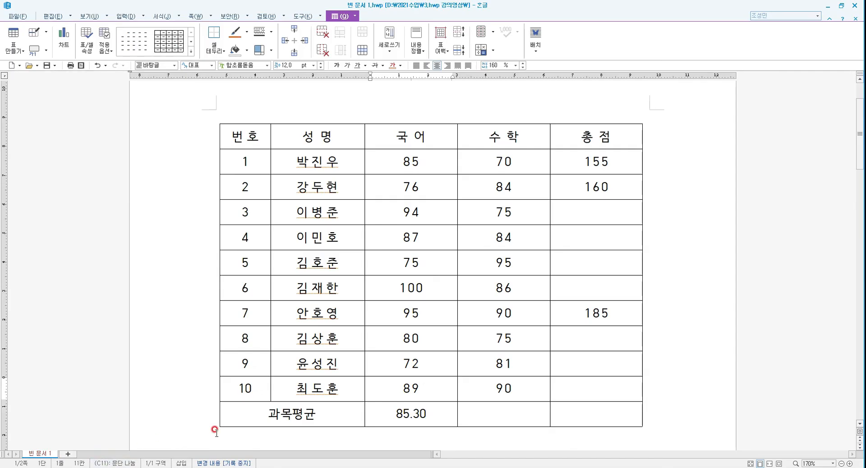
Change the Korean average formula to =AVG(above) in the formula dialog
left_click(433, 417)
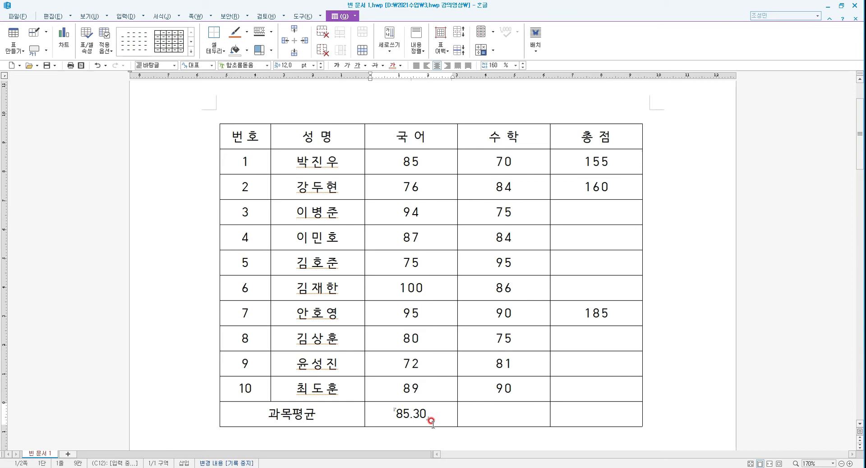
key("ctrl+n")
key("k")
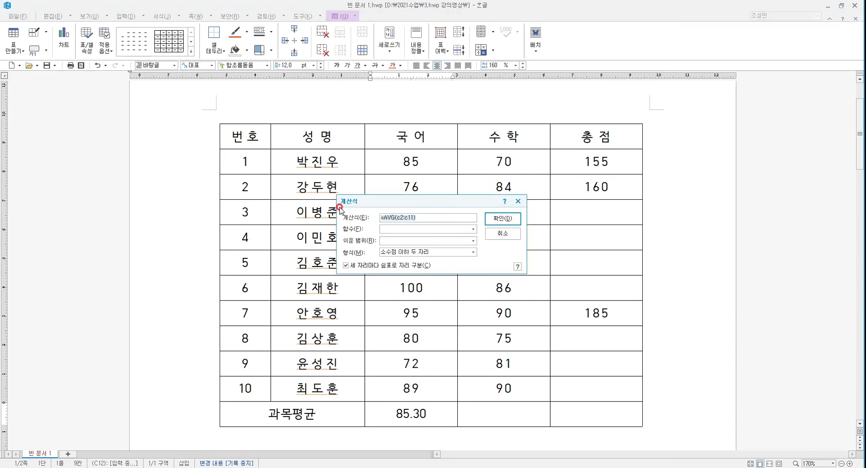
left_click(397, 217)
left_click(410, 218)
type("above")
left_click(501, 218)
Copy the Korean average cell and paste it into the math average cell
double_click(413, 411)
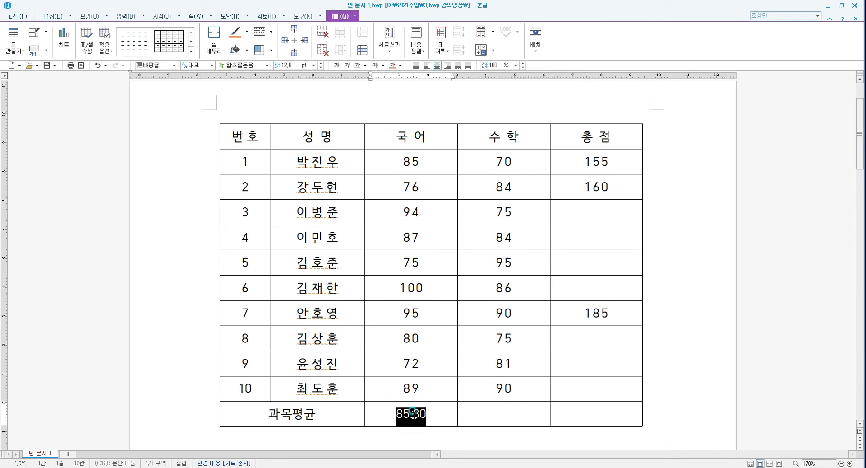
key("ctrl+c")
left_click(501, 411)
key("ctrl+v")
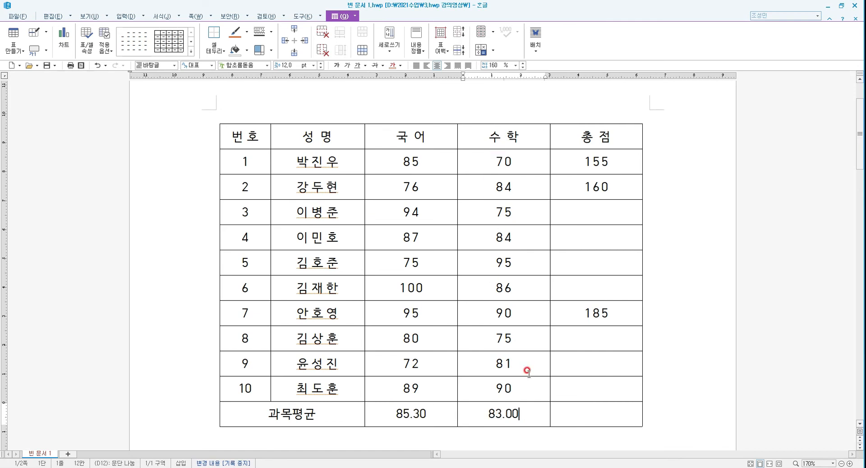
Check the math average cell's formula in the formula dialog
left_click(495, 413)
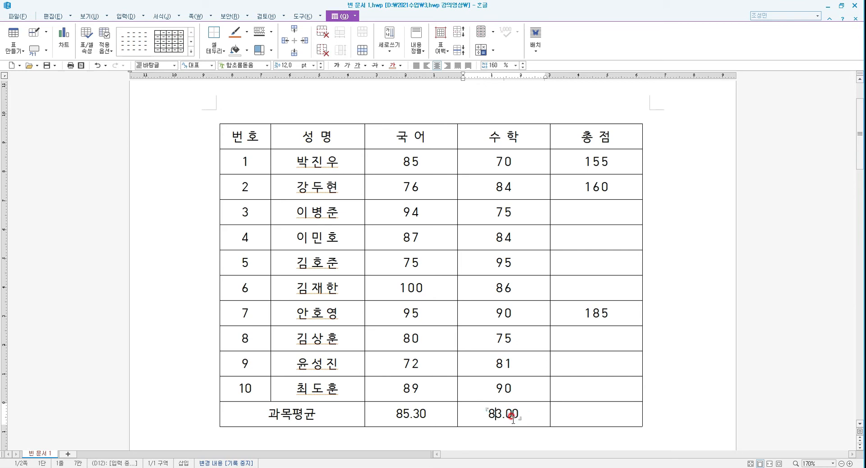
double_click(513, 420)
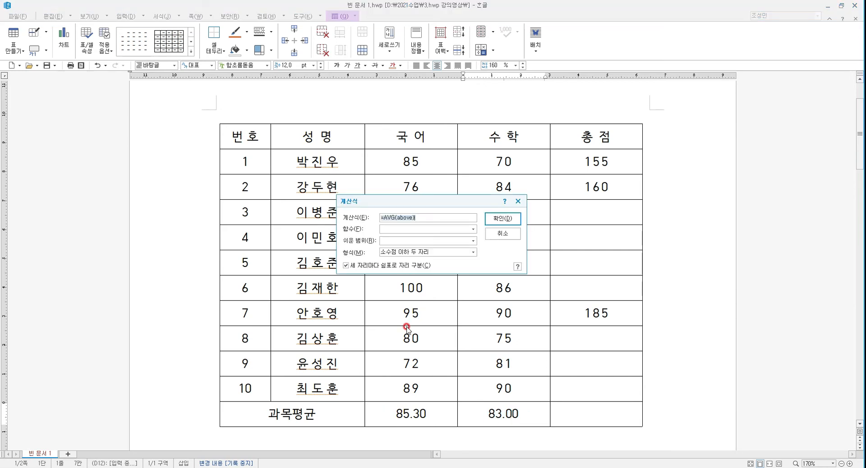
key("Escape")
Clear the entries of the total column for all students
left_click_drag(612, 161, 620, 334)
key("Delete")
left_click(676, 200)
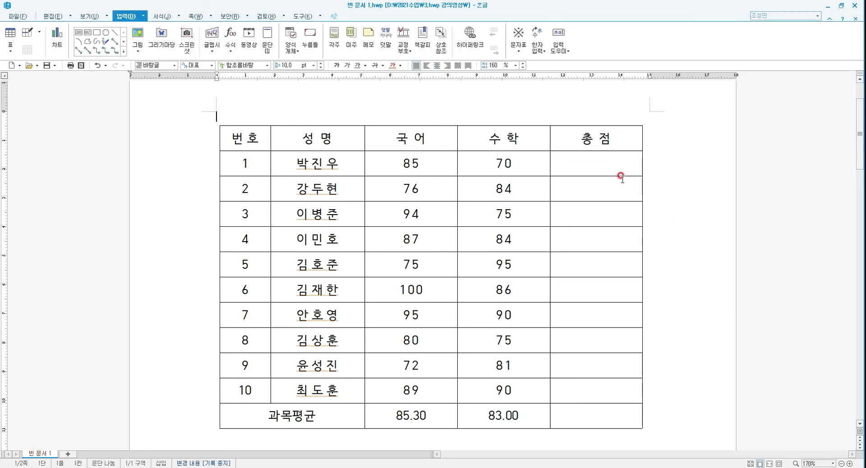
Fill the first student's total with the horizontal sum quick formula
left_click(602, 163)
right_click(602, 162)
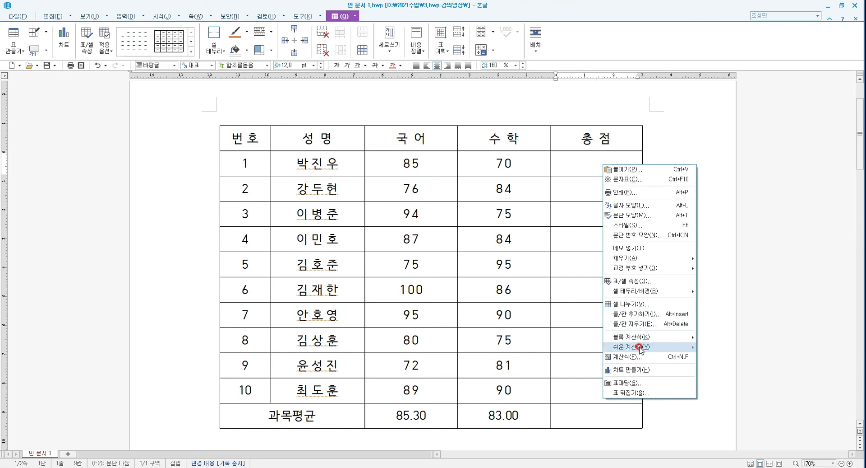
mouse_move(641, 349)
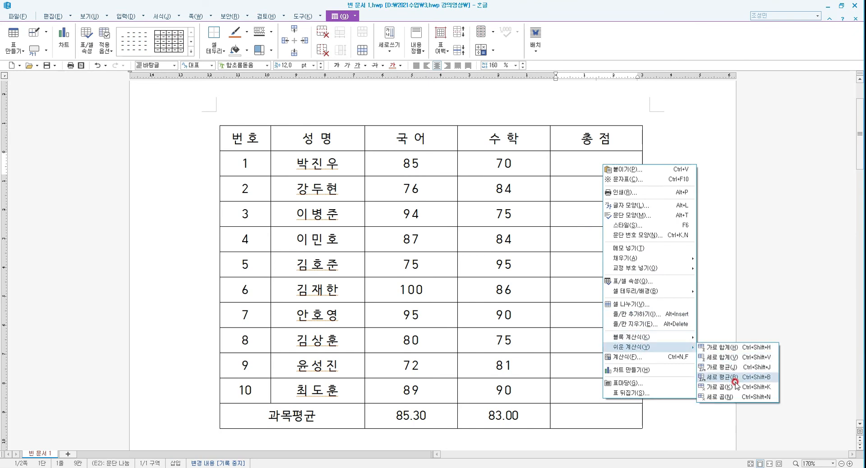
left_click(735, 350)
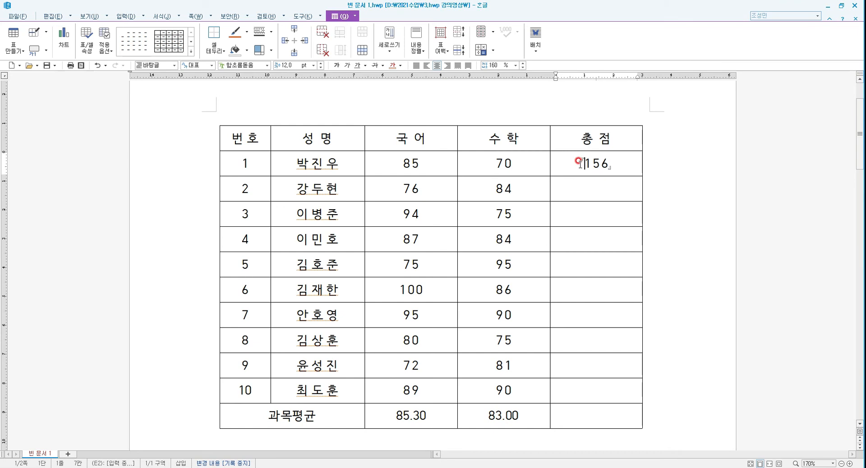
Review the Korean score column and the first student's total formula in the formula dialog
left_click(409, 415)
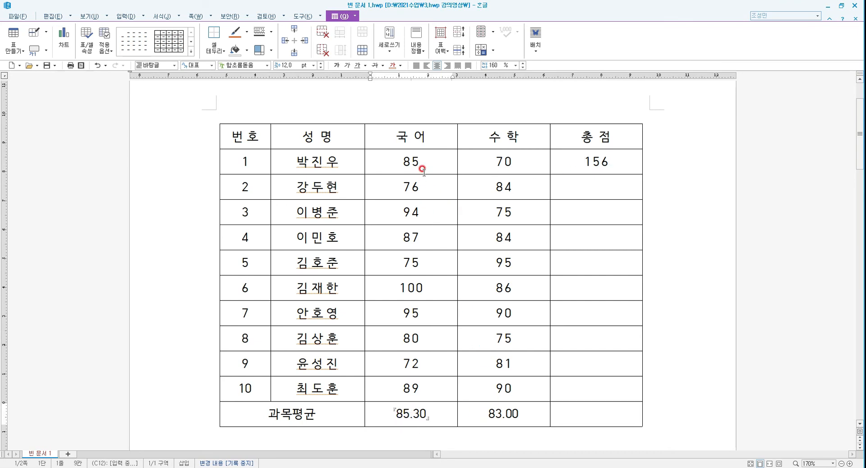
left_click_drag(417, 140, 411, 387)
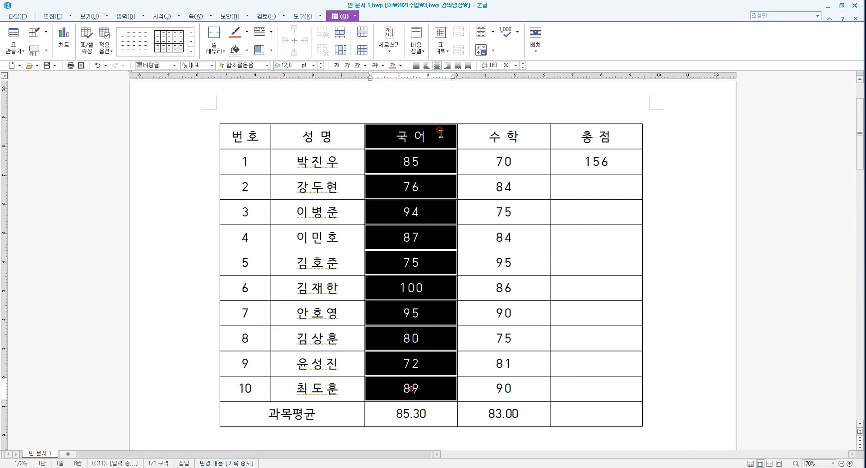
left_click(619, 163)
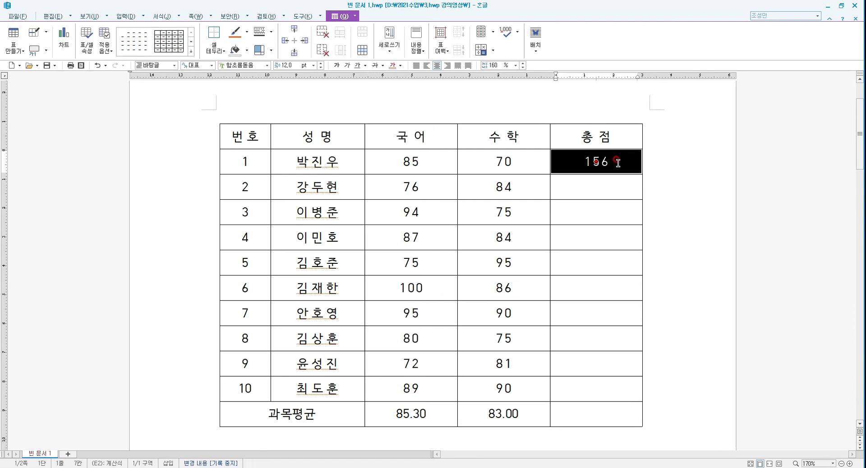
left_click(597, 161)
double_click(592, 163)
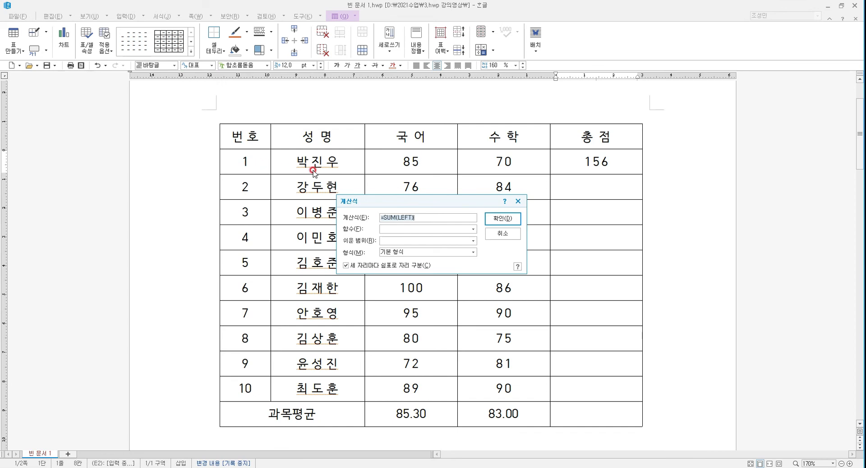
left_click(502, 219)
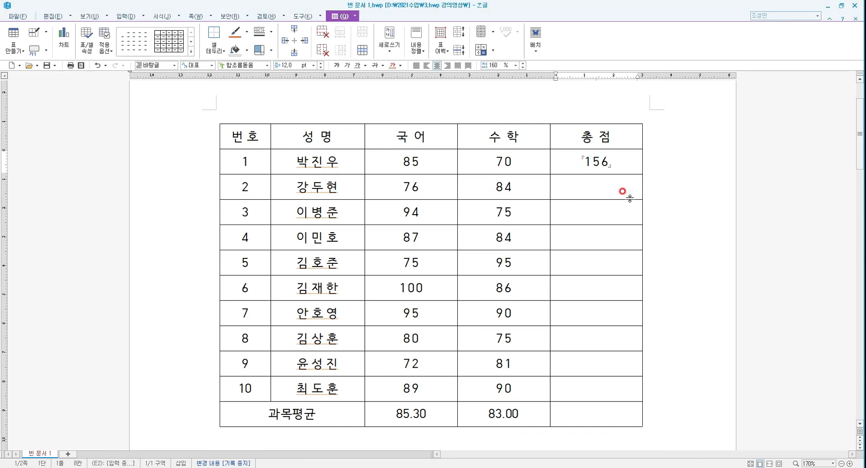
Change the first student's total formula to =SUM(c2:d2)
key("ctrl+n")
key("f")
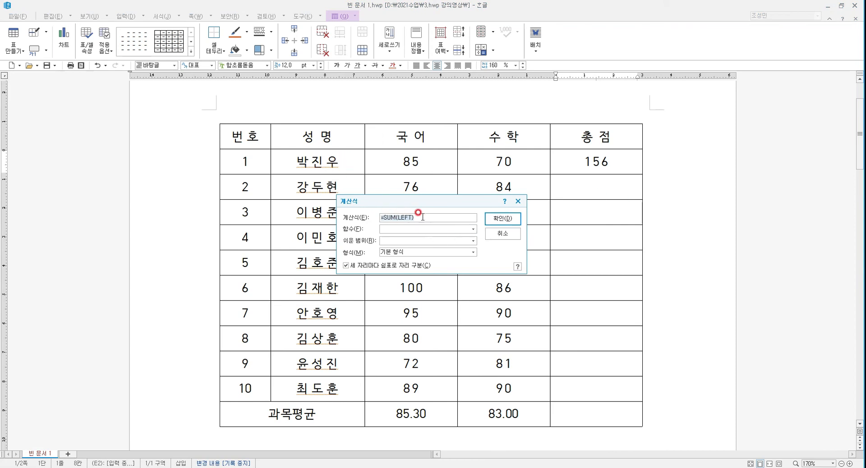
left_click(402, 217)
key("Delete")
key("Delete")
type("c")
type("2")
type(":")
type("d2")
type("?")
key("Delete")
left_click(502, 221)
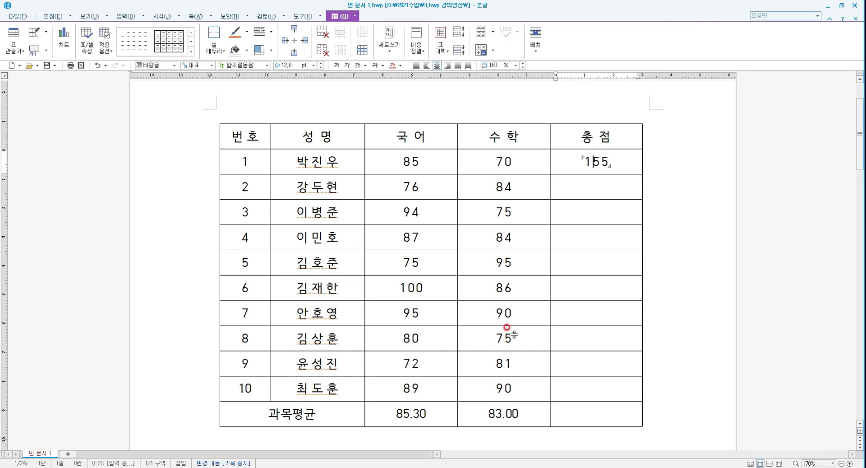
Clear the subject average row and the first student's total
left_click_drag(421, 411, 557, 411)
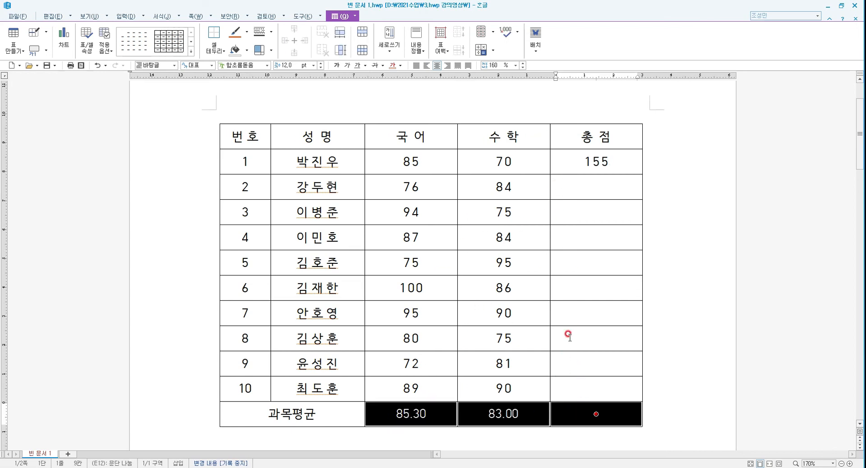
key("Delete")
left_click_drag(597, 171, 605, 216)
left_click(699, 256)
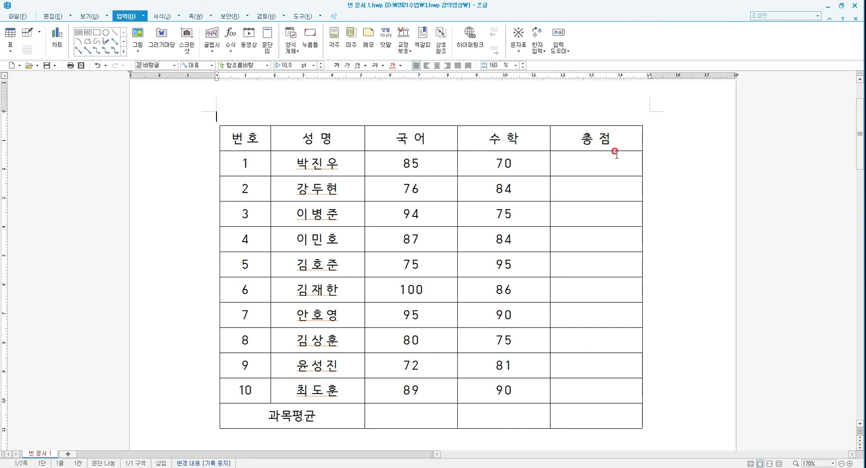
Select the Korean, math and total columns for all students and fill the totals with block sum
left_click(595, 167)
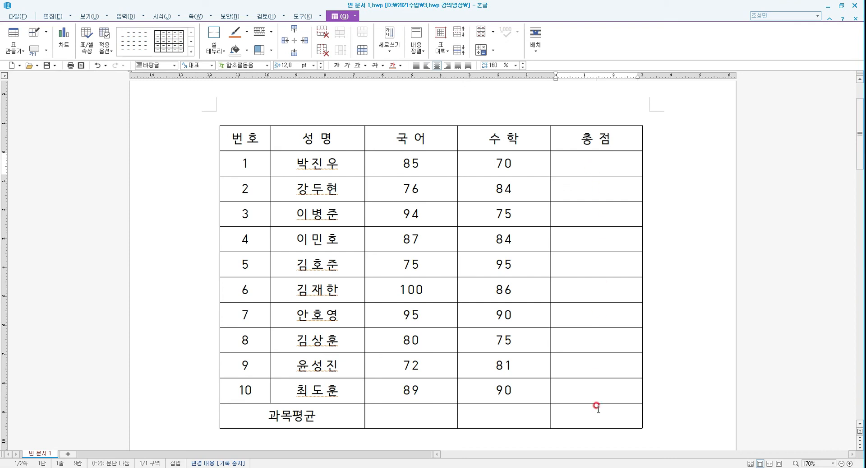
left_click(384, 161)
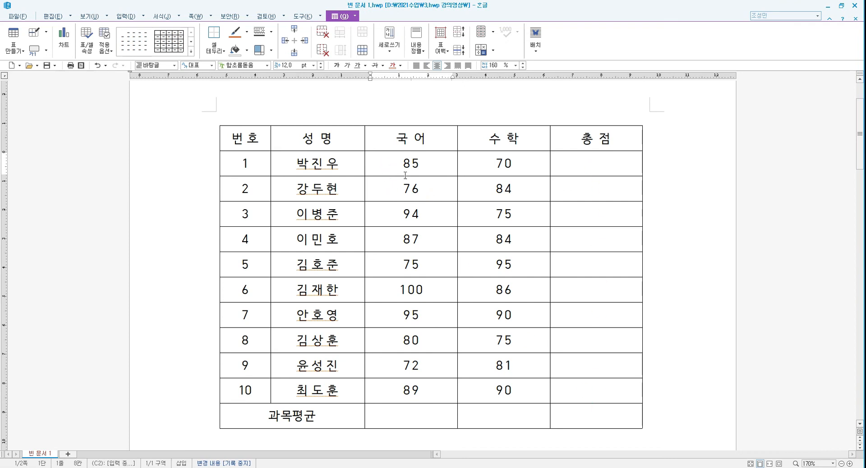
left_click_drag(405, 176, 562, 397)
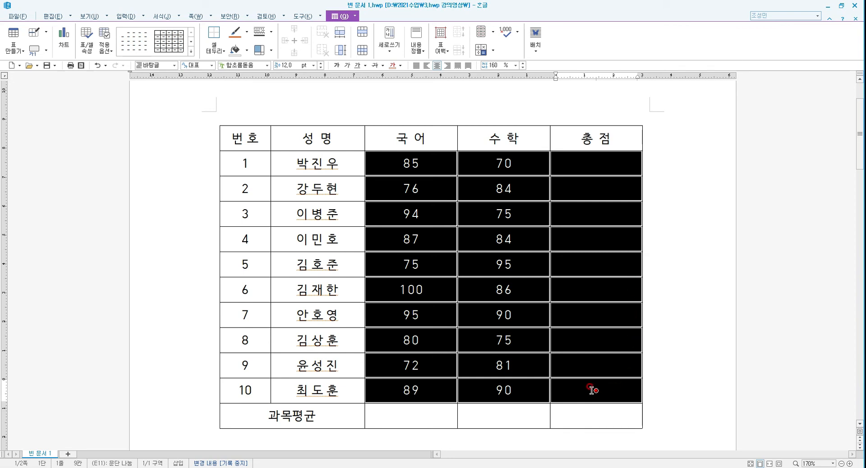
right_click(594, 285)
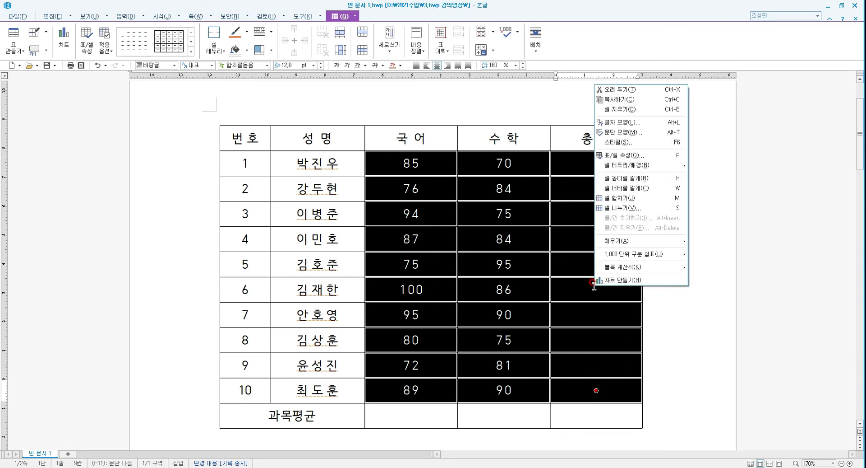
mouse_move(652, 269)
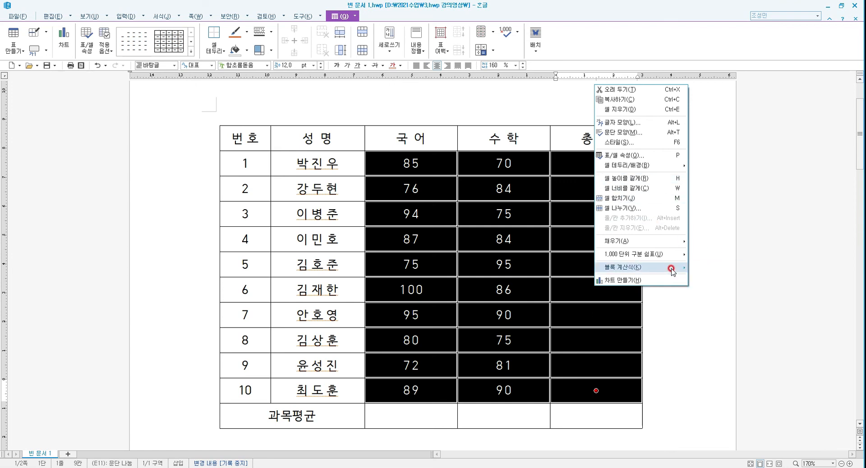
mouse_move(672, 269)
left_click(717, 267)
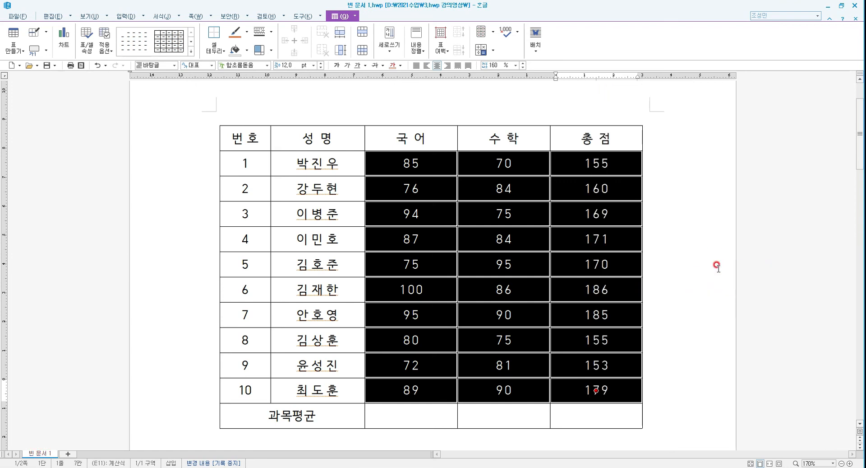
left_click(705, 264)
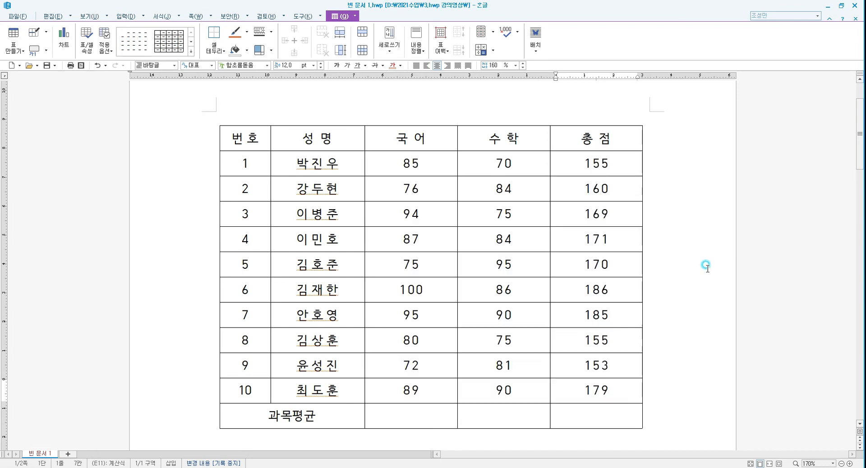
left_click(593, 163)
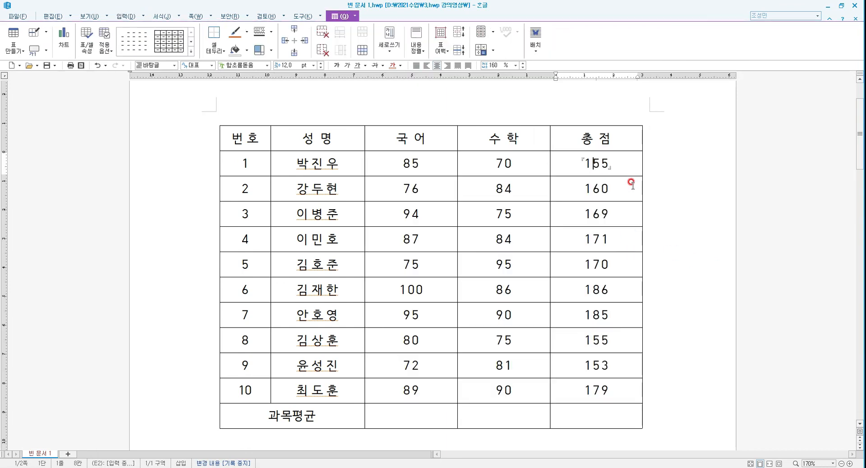
Inspect the block-sum formulas in the first and eighth students' total cells
key("ctrl+n")
key("f")
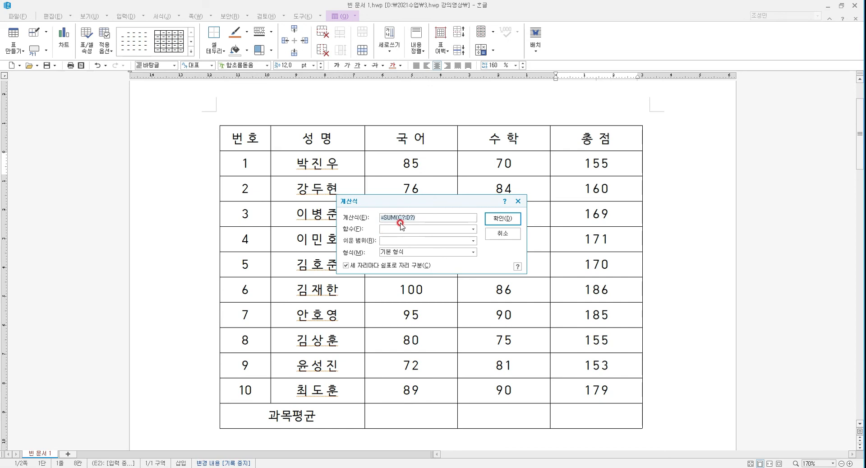
key("Return")
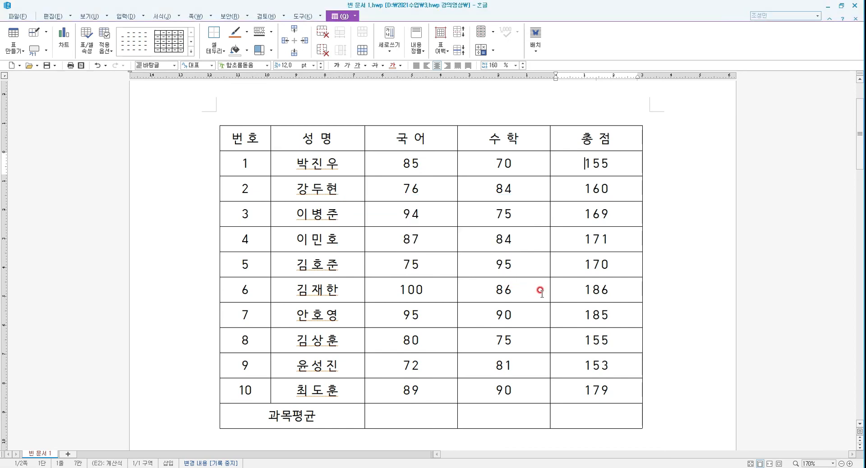
left_click(599, 344)
key("ctrl+n")
key("f")
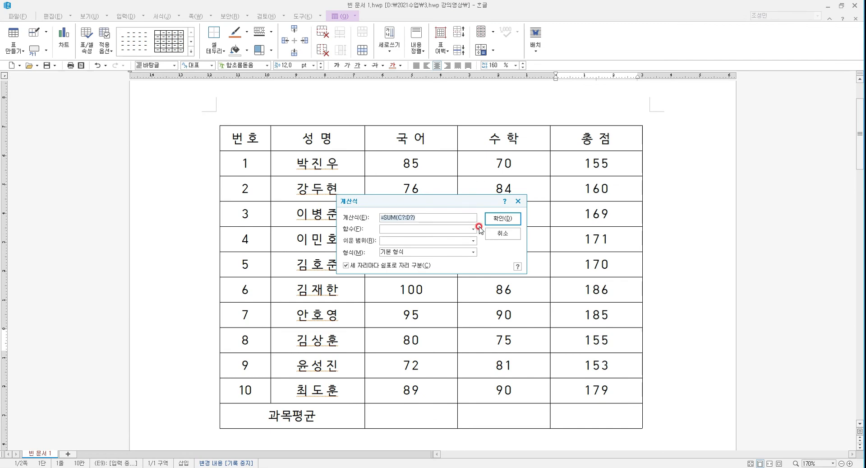
left_click(501, 233)
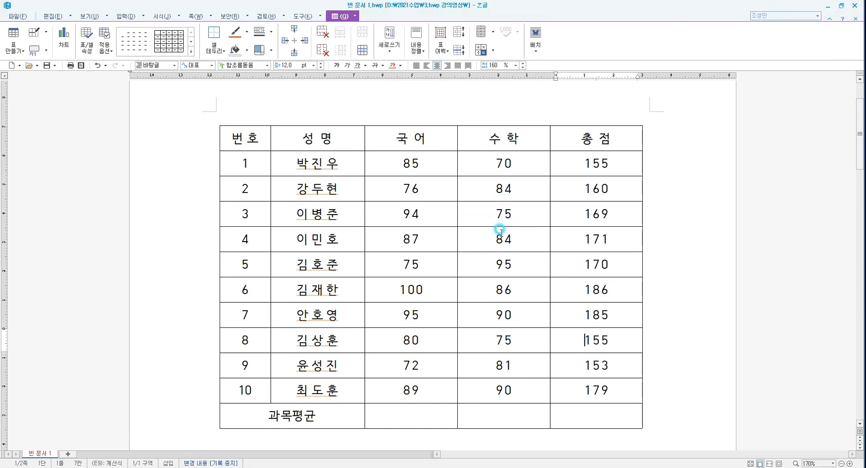
Select the Korean and math columns through the subject average row and fill the averages with block average
left_click(410, 411)
left_click_drag(437, 163, 503, 416)
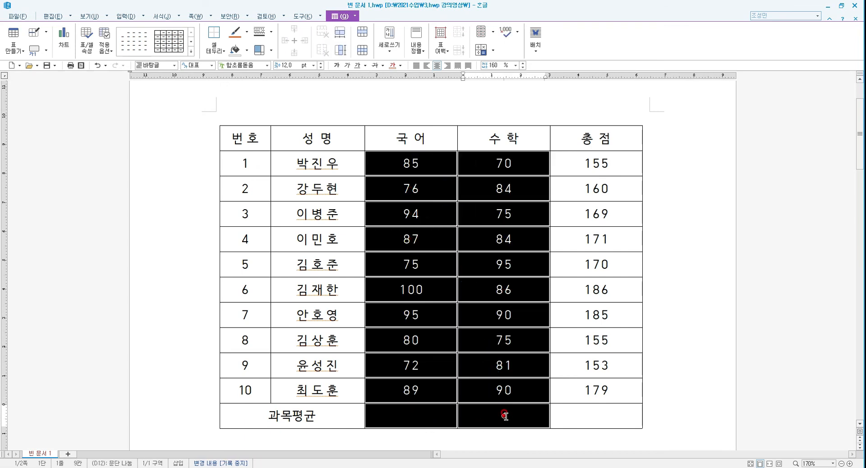
right_click(471, 417)
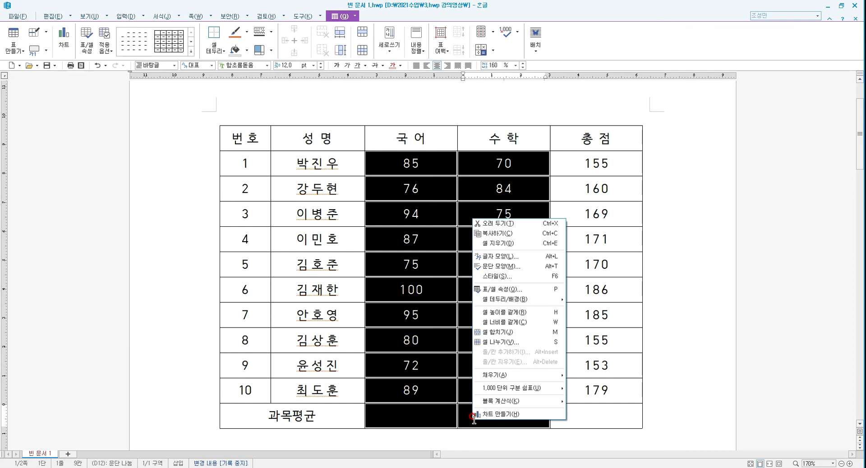
left_click(507, 401)
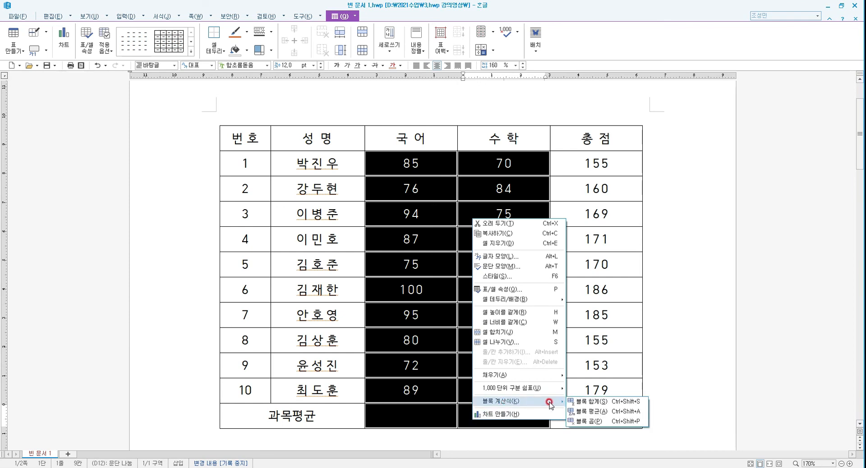
left_click(612, 411)
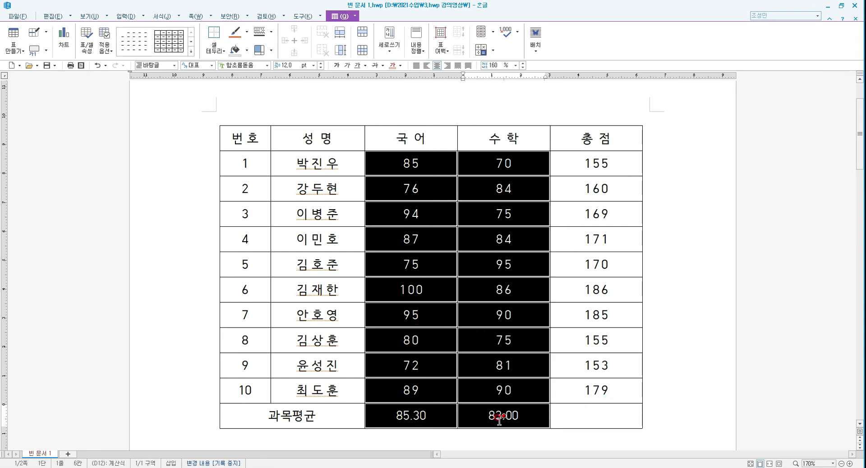
left_click(681, 407)
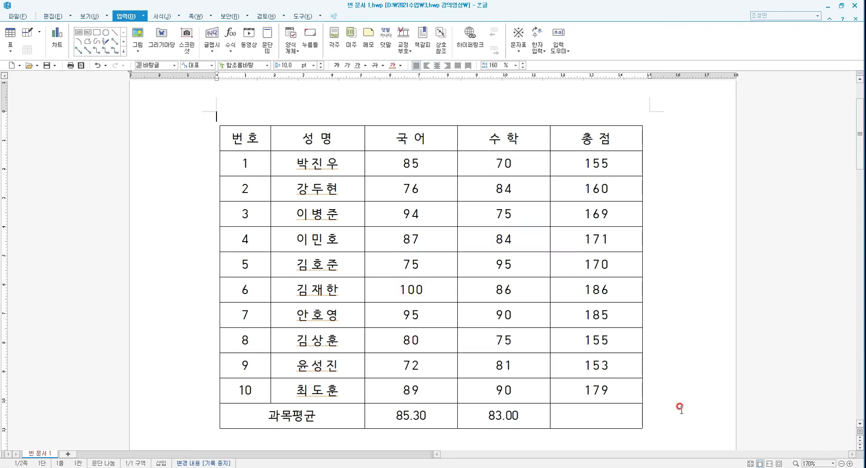